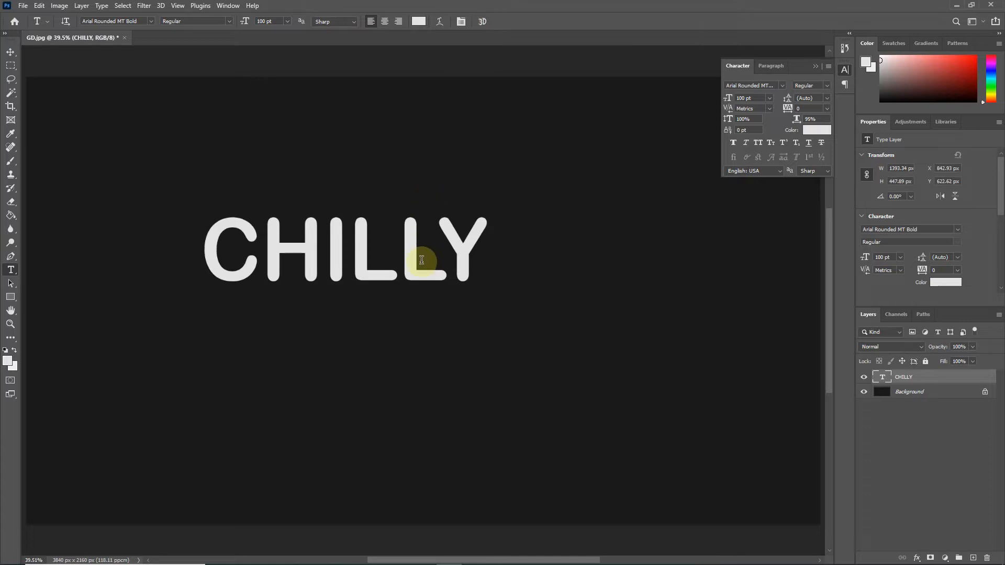
Step: Move the CHILLY text to the centre of the canvas and duplicate its layer
drag(417, 262, 485, 309)
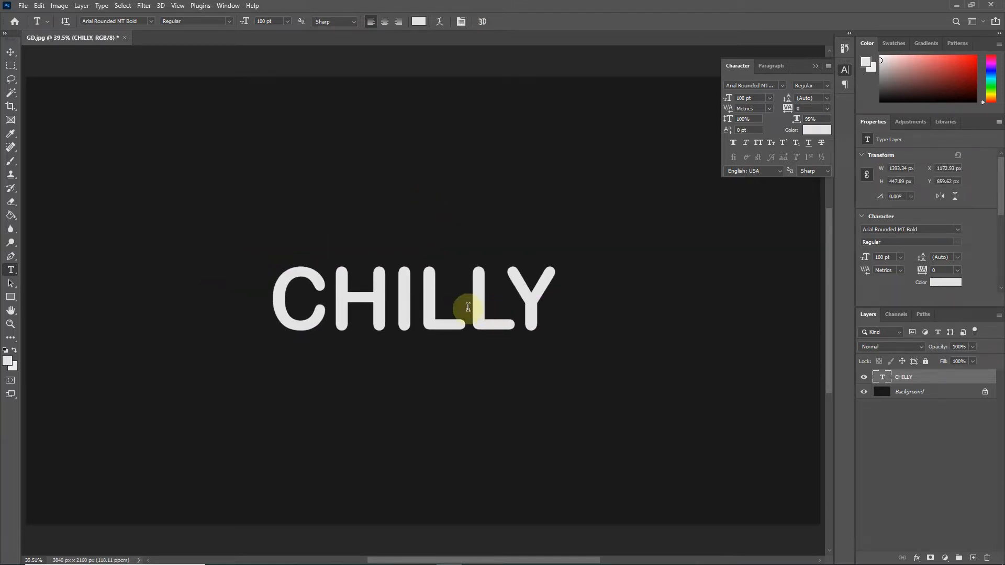
drag(902, 377, 973, 559)
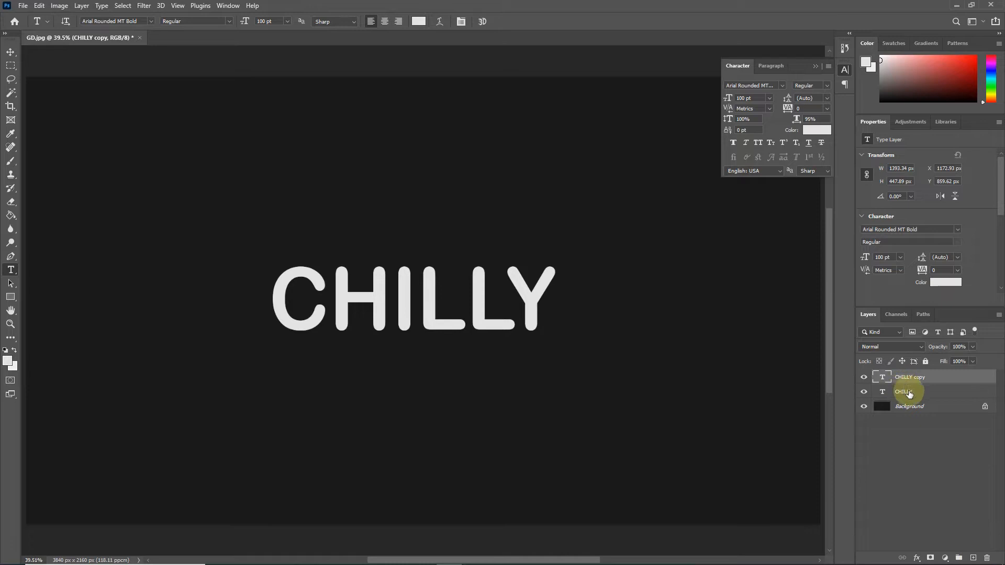
Step: Change the text colour of the lower CHILLY layer to red, fa0000
click(909, 393)
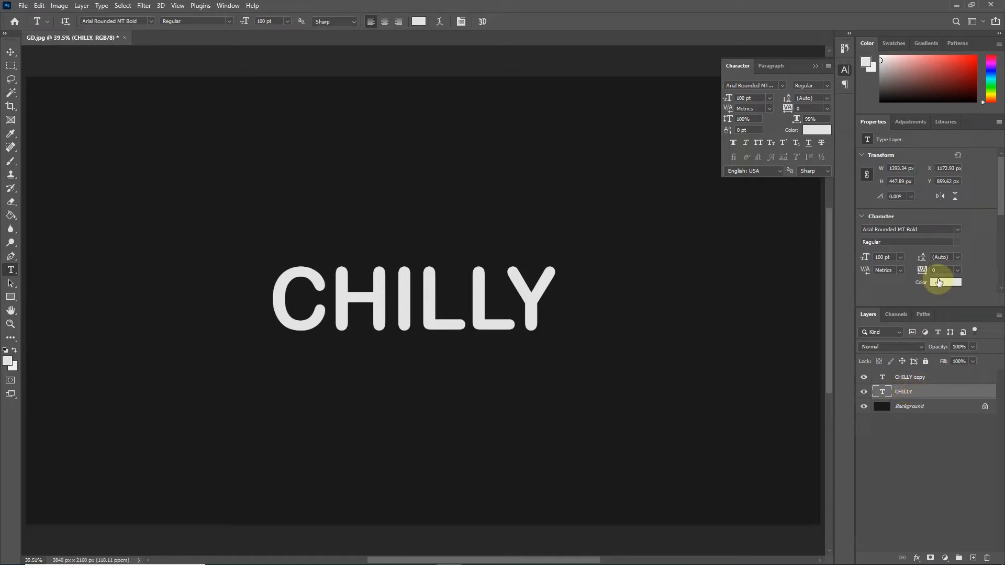
click(939, 283)
drag(532, 181, 540, 140)
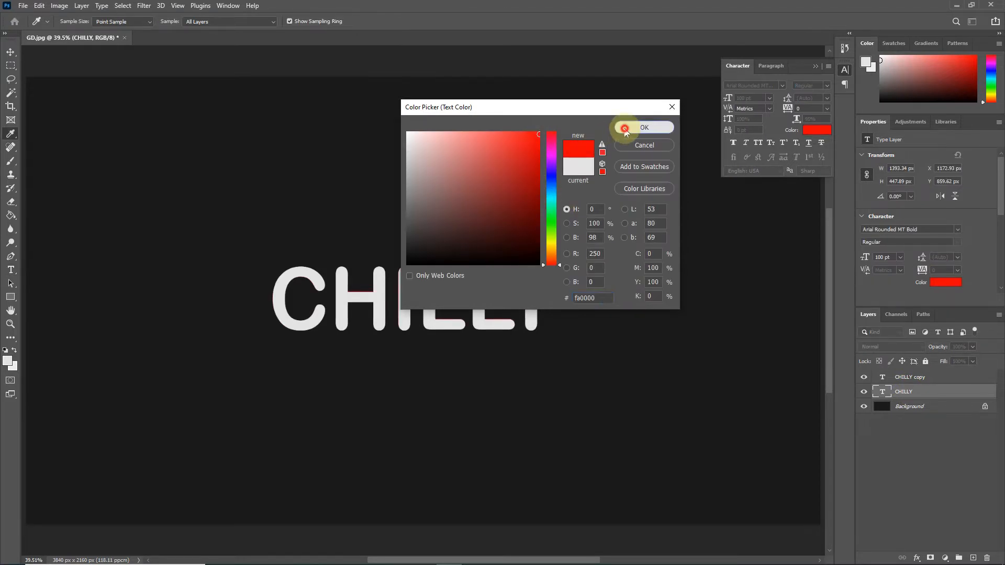
click(625, 129)
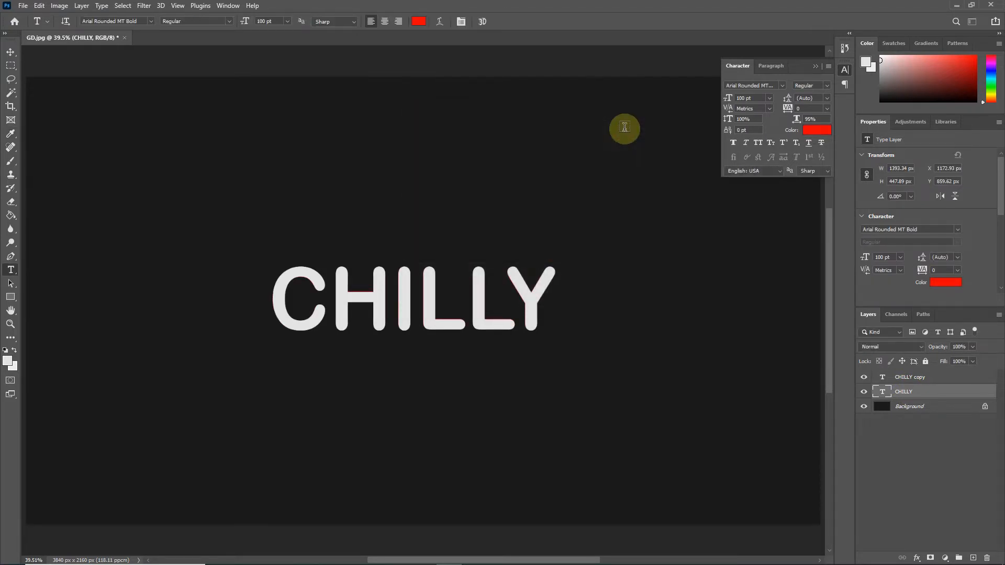
Step: Set the CHILLY copy layer's fill opacity to 0% and add a 10 px white inside stroke
click(911, 380)
right_click(911, 379)
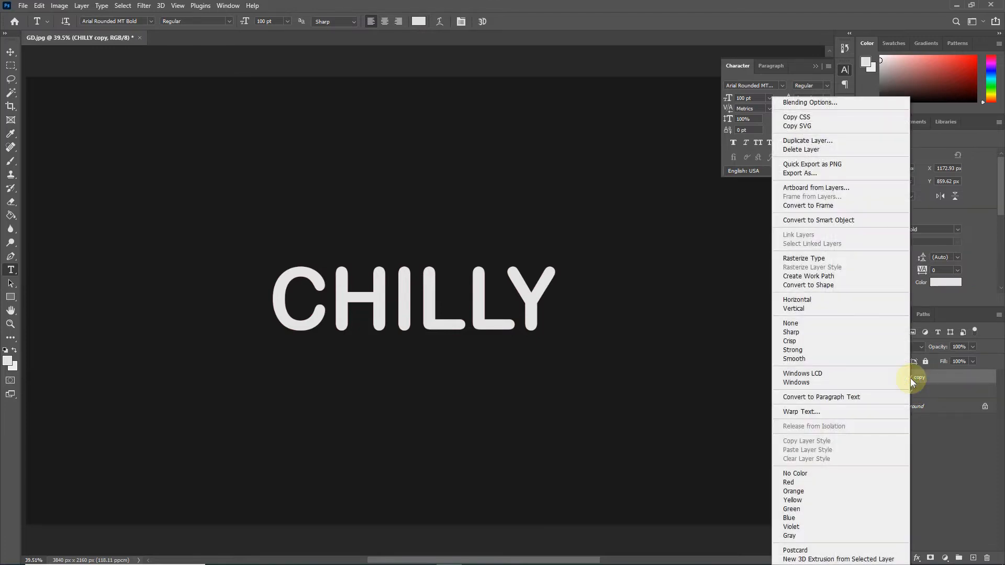
click(813, 101)
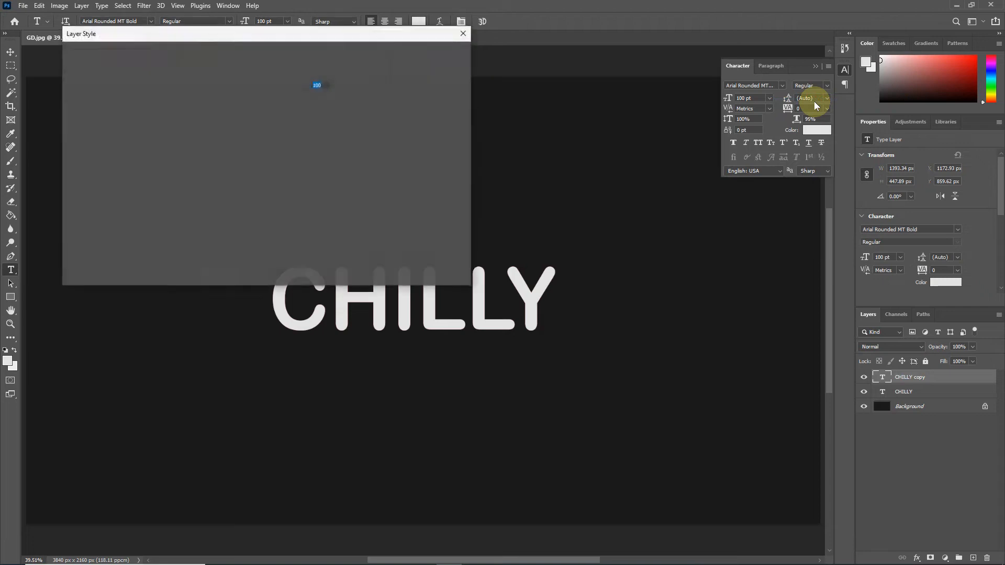
drag(305, 114, 247, 111)
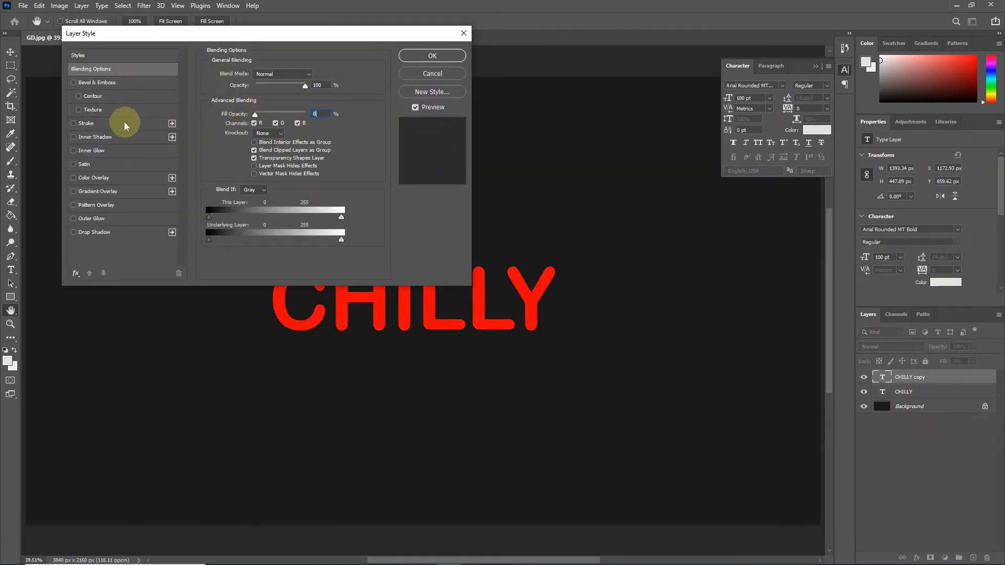
click(85, 124)
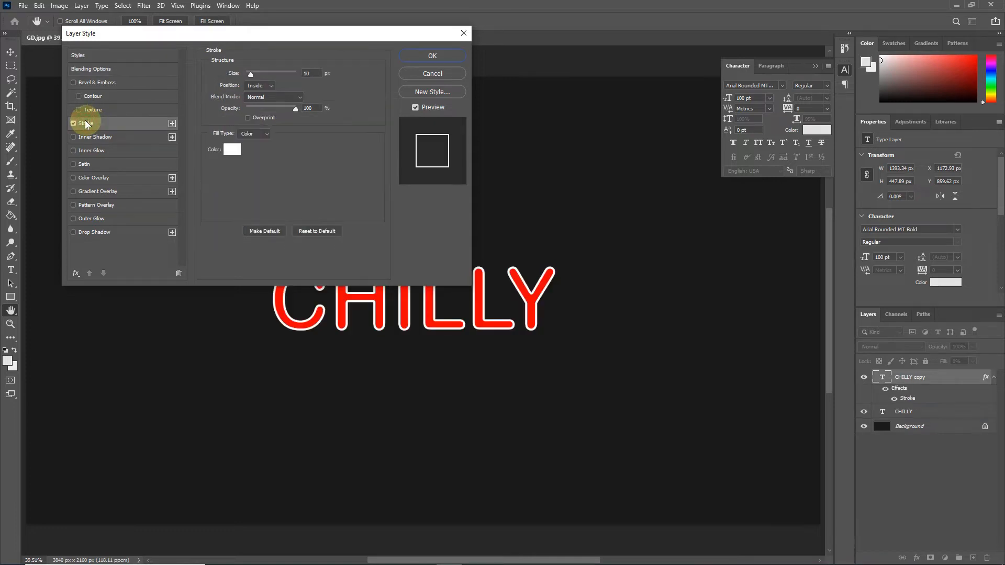
drag(309, 73, 274, 73)
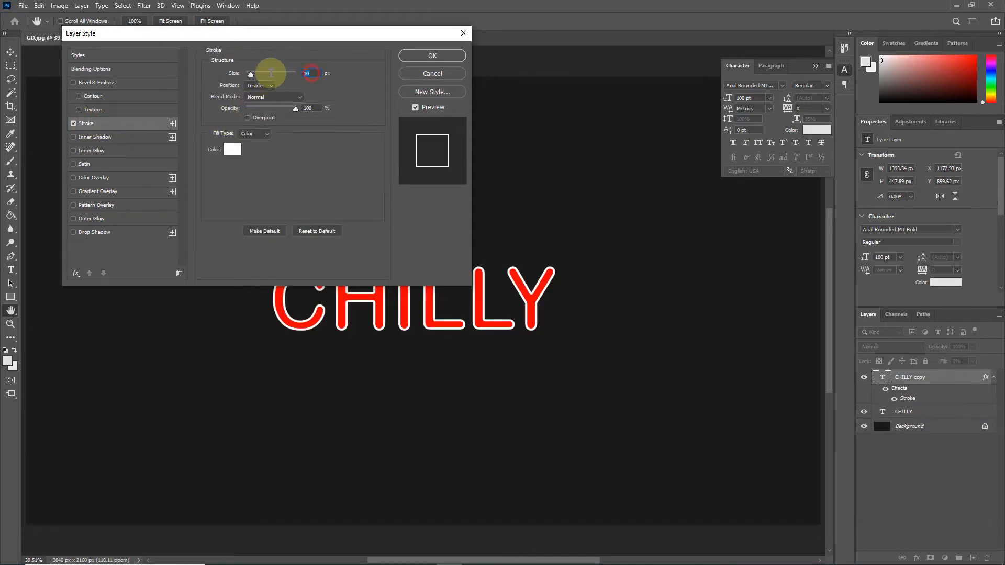
click(453, 58)
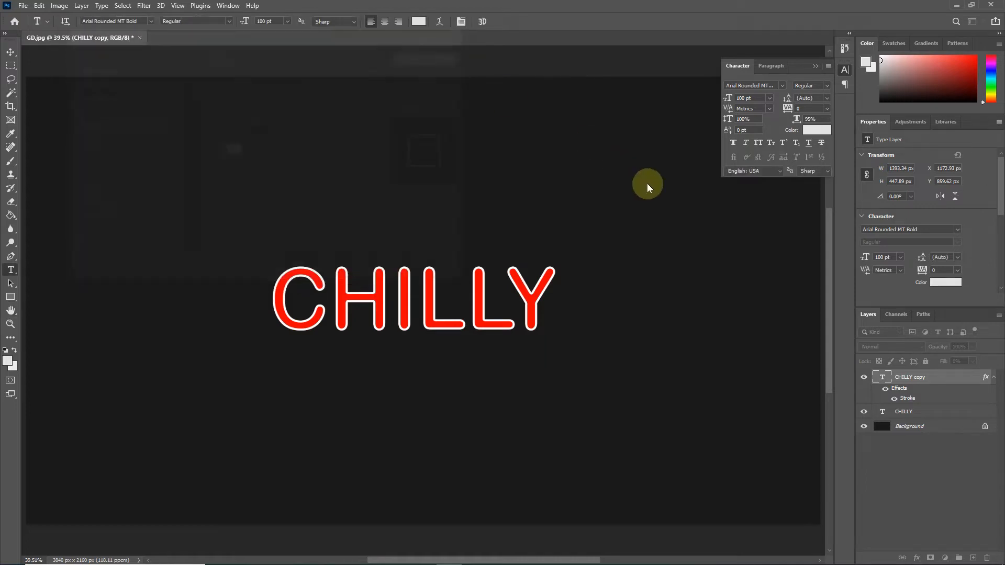
Step: Hide the red CHILLY layer and convert the CHILLY copy layer to a Smart Object
click(864, 412)
right_click(893, 376)
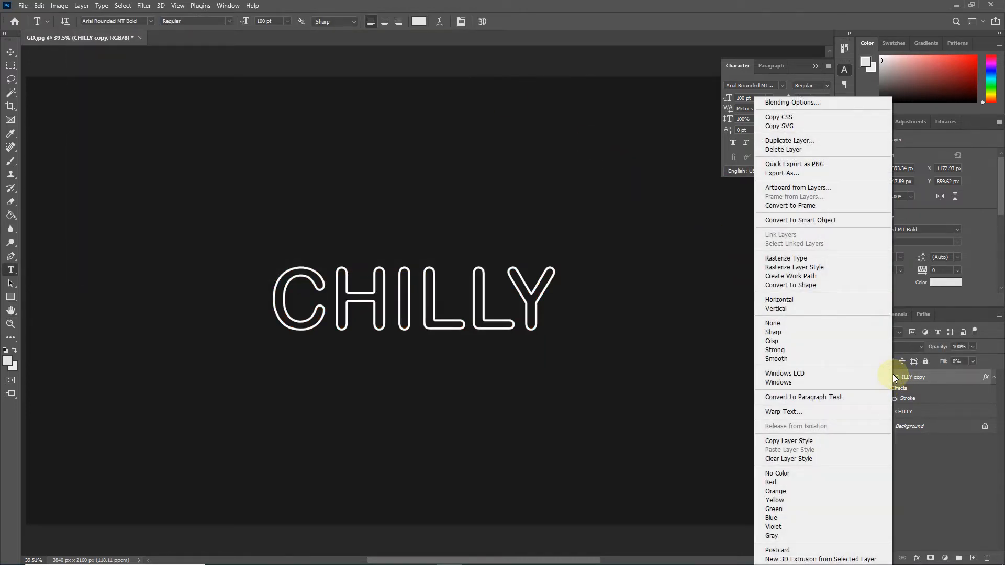
click(790, 220)
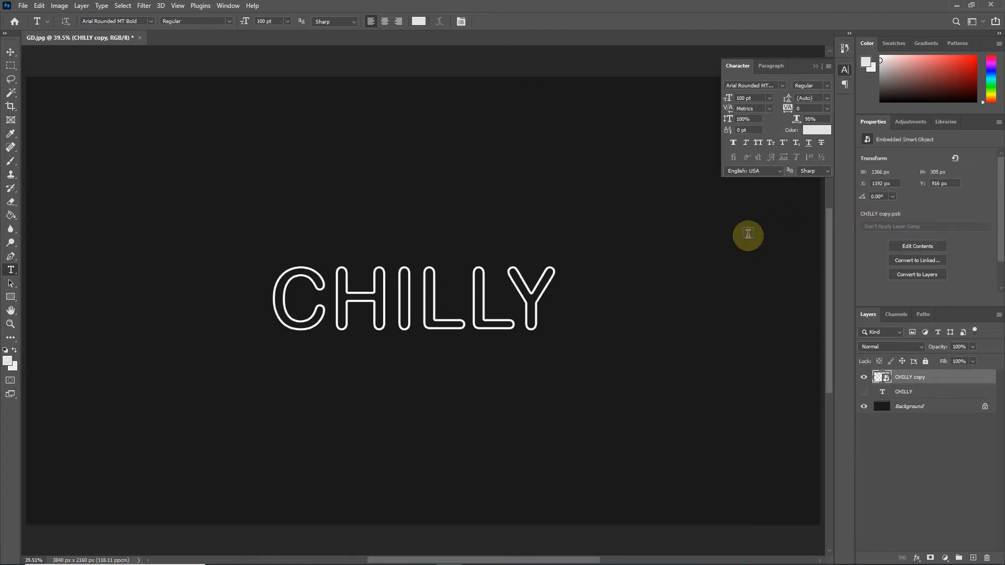
Step: Warp the outlined CHILLY copy by pulling its four corners outward, and turn the red CHILLY layer back on
key(ctrl+t)
right_click(480, 307)
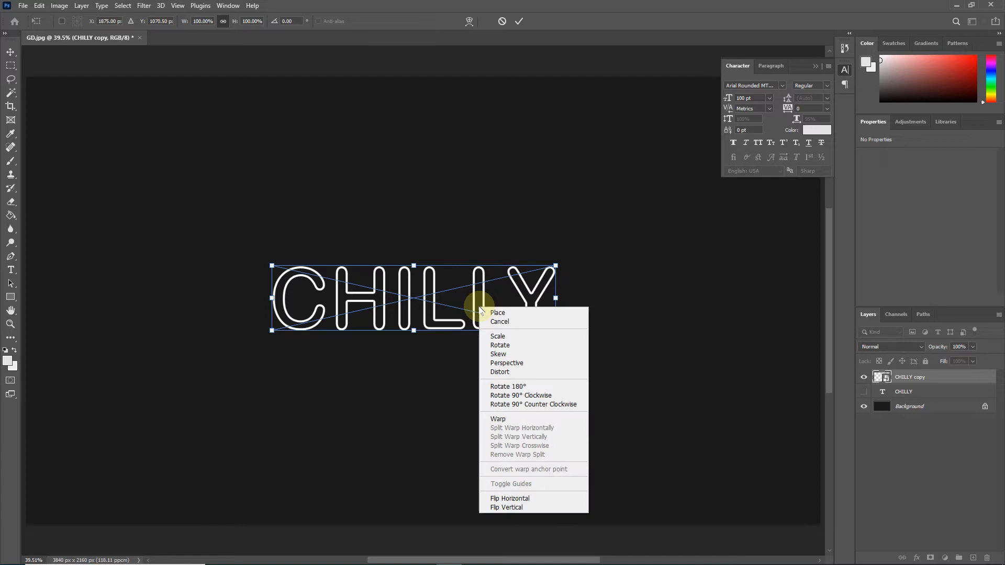
click(498, 419)
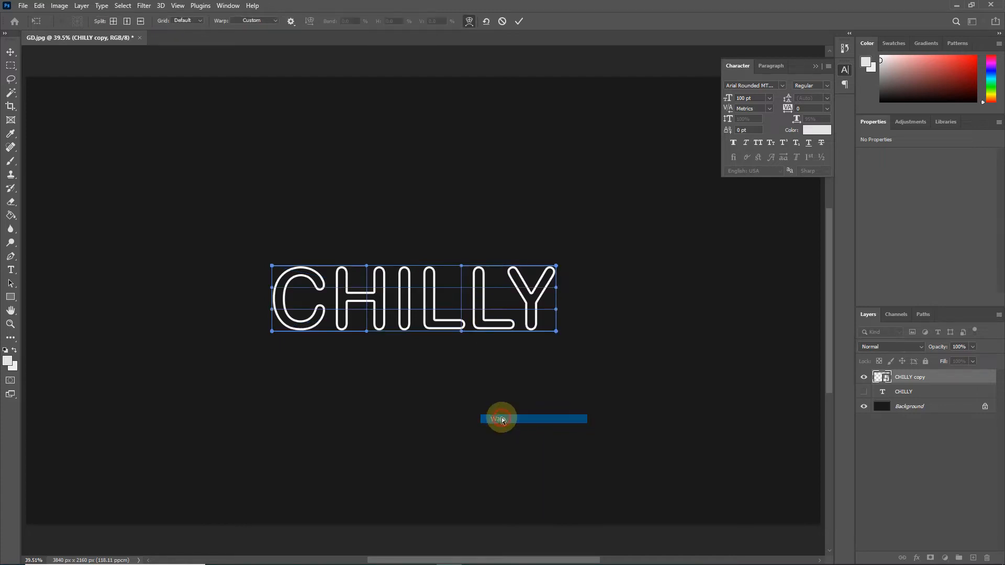
scroll(532, 273, up, 1)
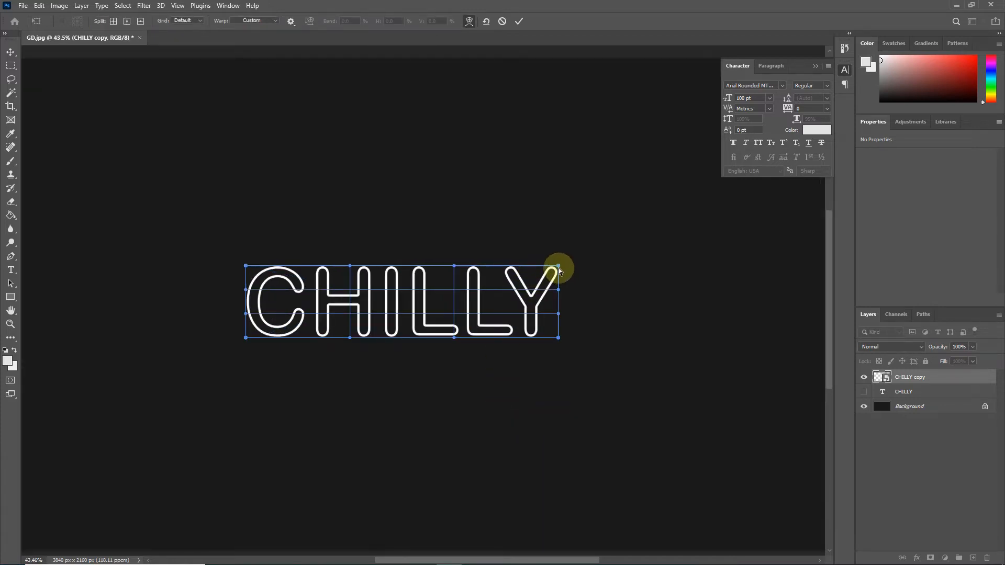
drag(558, 266, 586, 240)
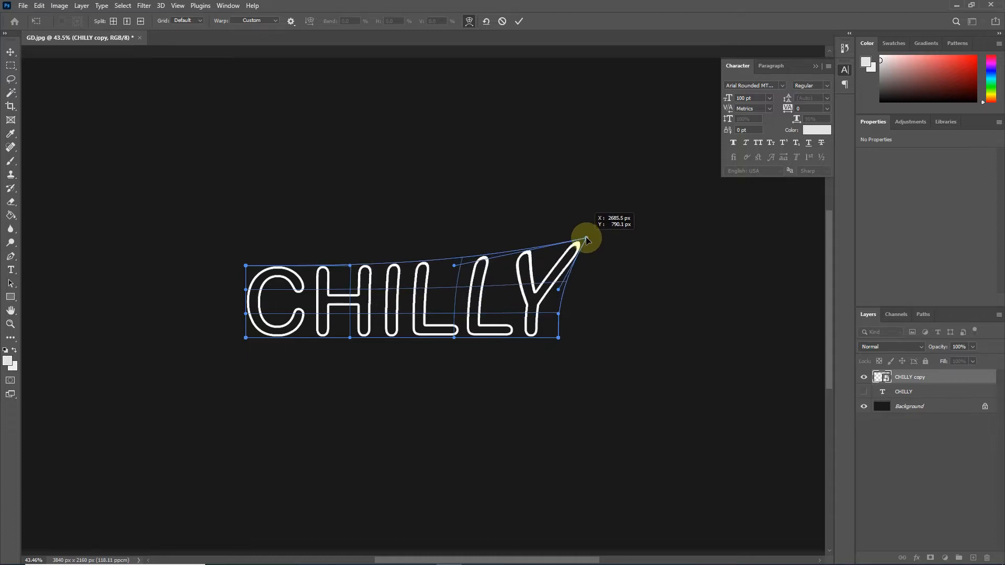
drag(245, 266, 216, 237)
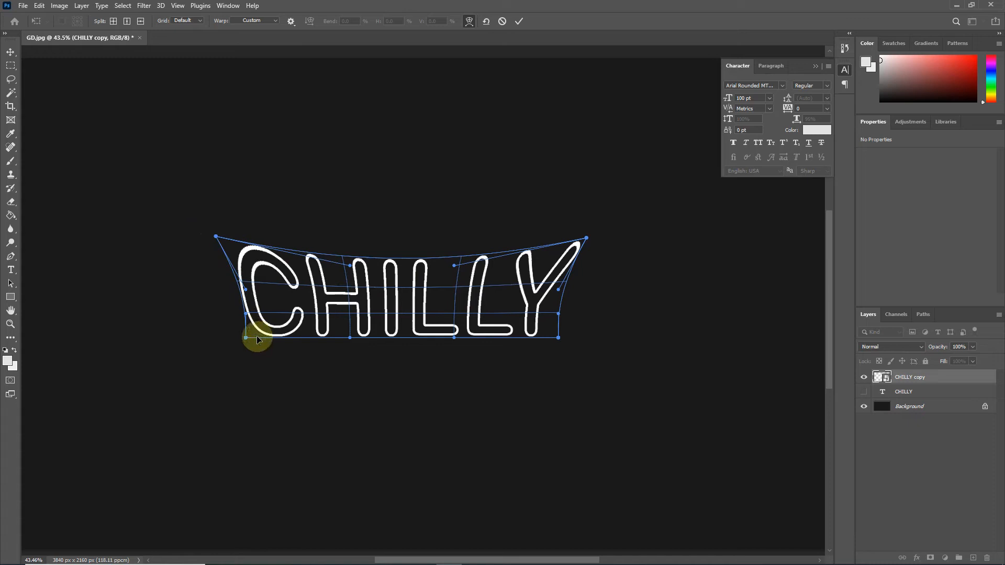
drag(246, 342, 246, 361)
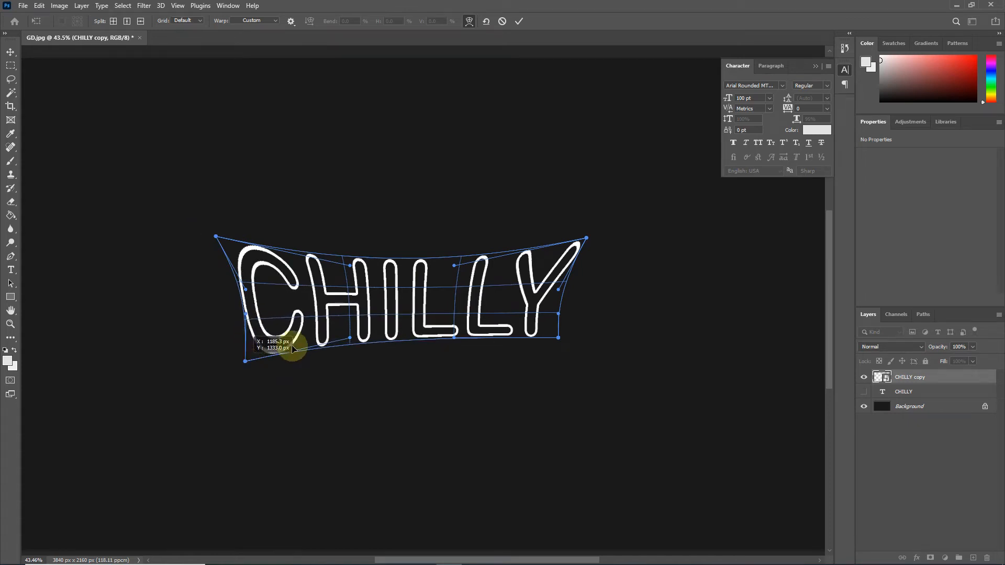
drag(559, 341, 560, 365)
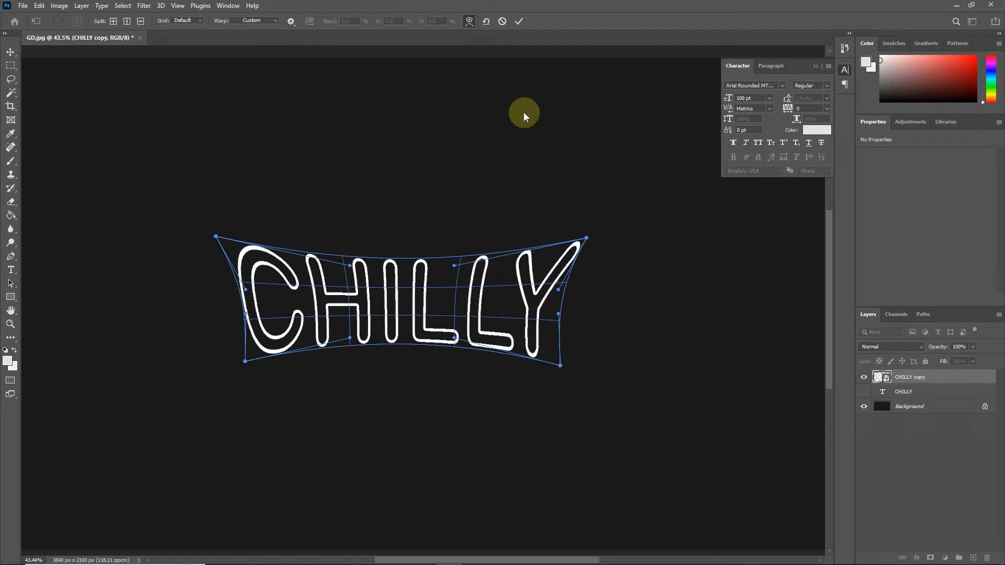
click(520, 20)
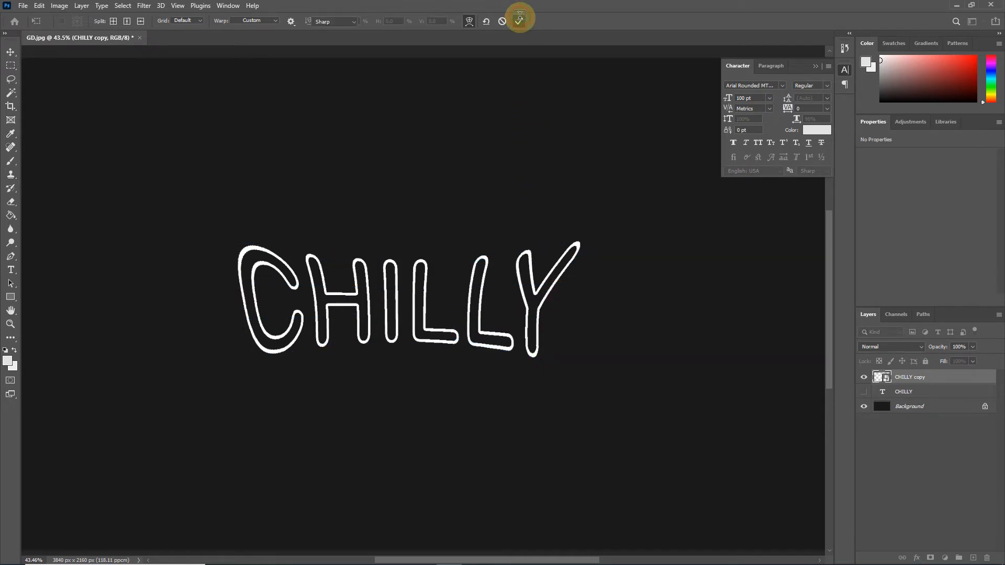
click(863, 394)
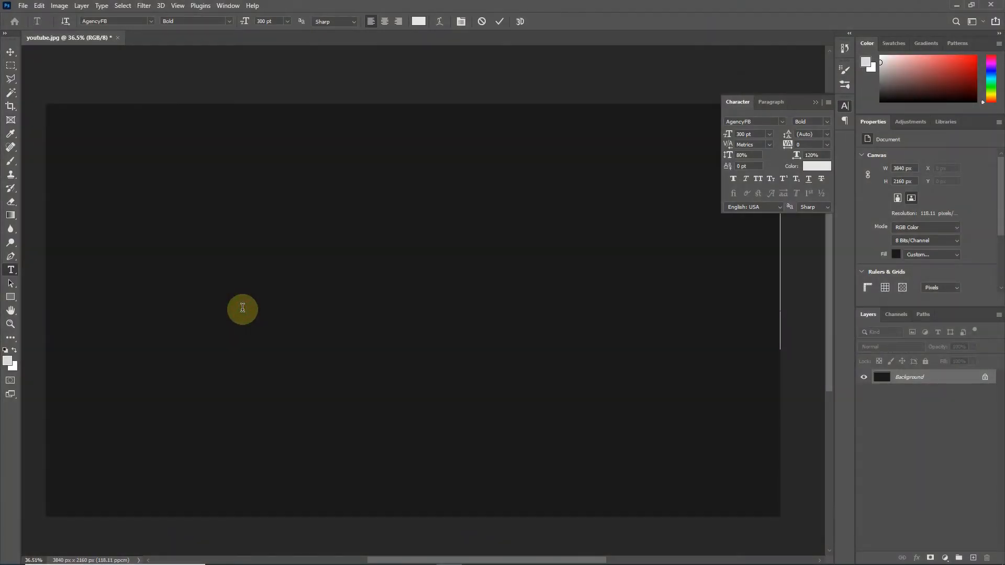
Step: Add the text GD in AgencyFB Bold at 300 pt on the youtube.jpg canvas and centre it
click(243, 308)
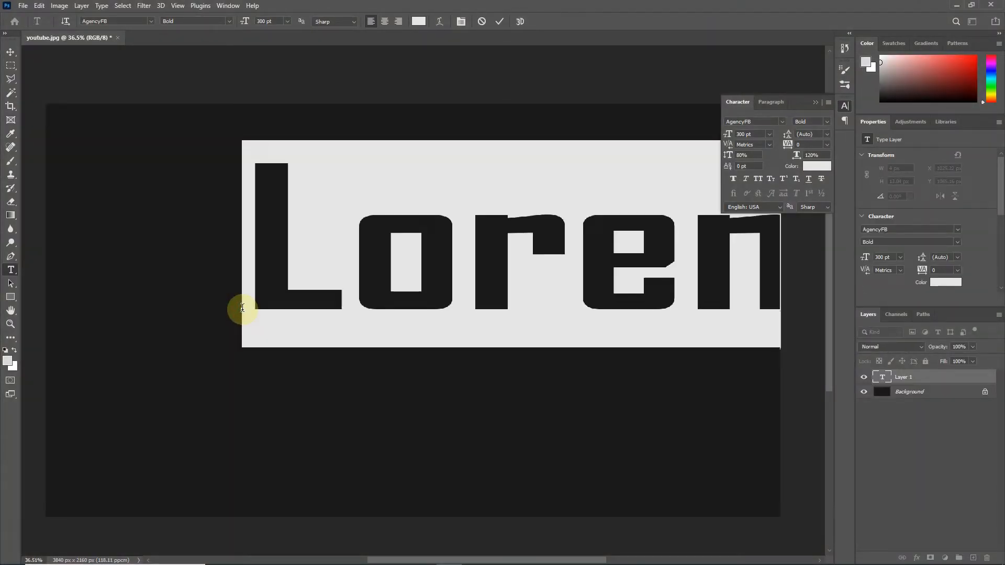
text(GD)
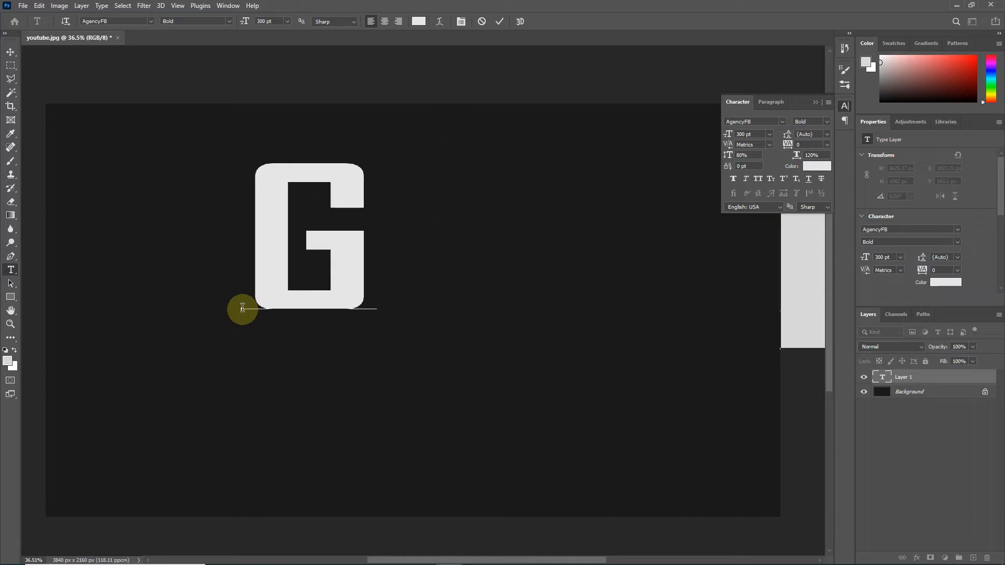
click(496, 21)
drag(483, 230, 518, 297)
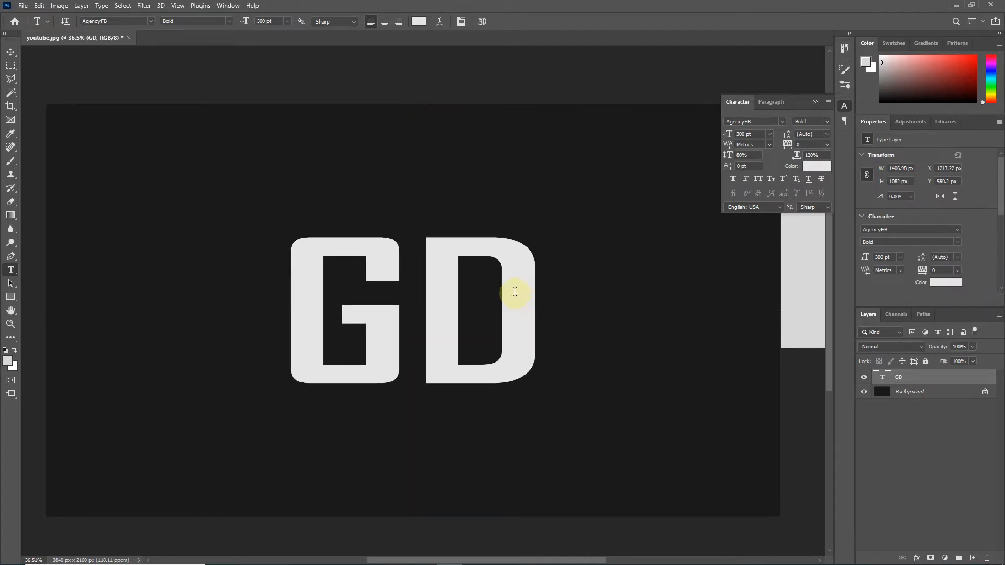
Step: Select the upper part of the GD text with a rectangular marquee and mask the layer to that selection
click(12, 65)
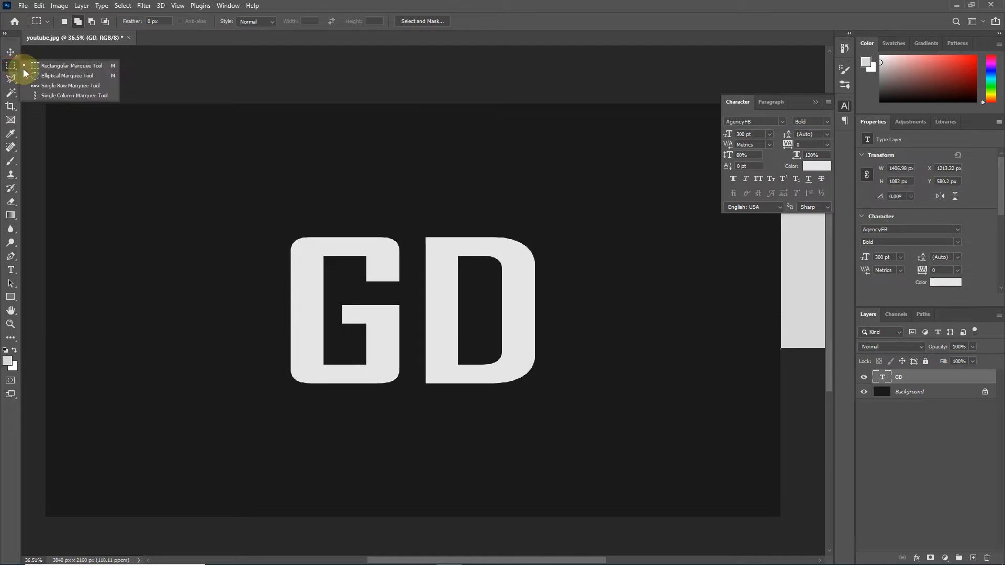
click(43, 65)
drag(244, 183, 572, 319)
click(564, 318)
key(ctrl+z)
click(932, 556)
Step: Duplicate the masked GD layer and invert the copy's layer mask
drag(933, 378, 973, 557)
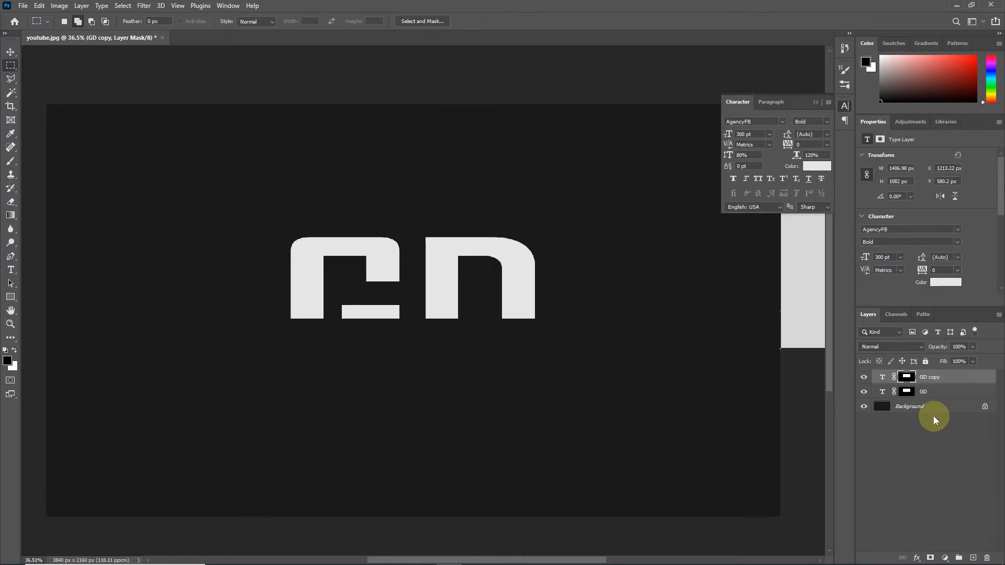
click(907, 378)
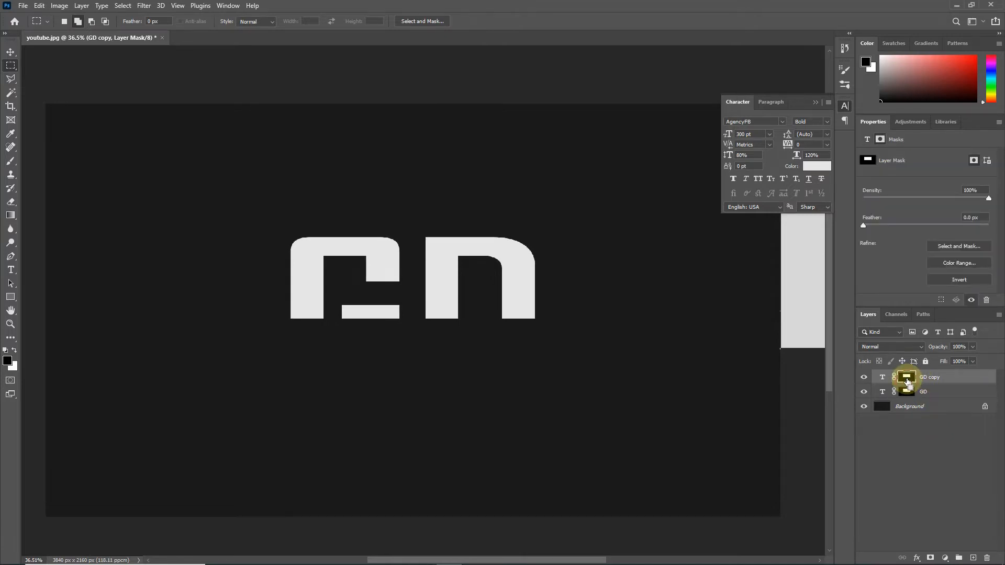
shift+click(909, 382)
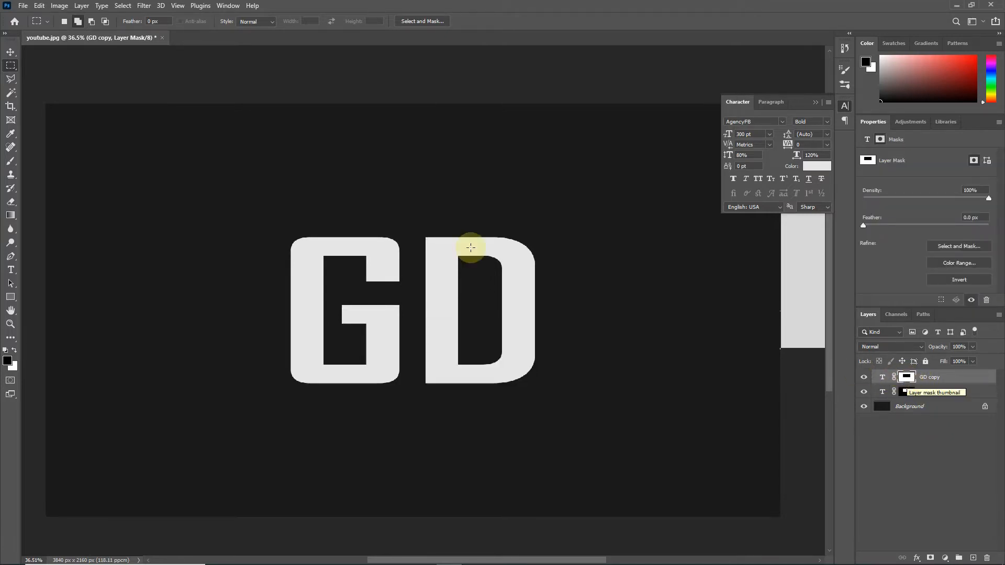
Step: Nudge the GD copy layer downward to open a horizontal gap between the two halves of the letters
click(8, 54)
key(Down)
key(Down)
key(Down)
key(Down)
key(Down)
key(Down)
key(Down)
key(Down)
key(shift+Down)
key(shift+Down)
key(shift+Down)
key(shift+Down)
key(shift+Down)
key(shift+Down)
key(shift+Down)
key(shift+Down)
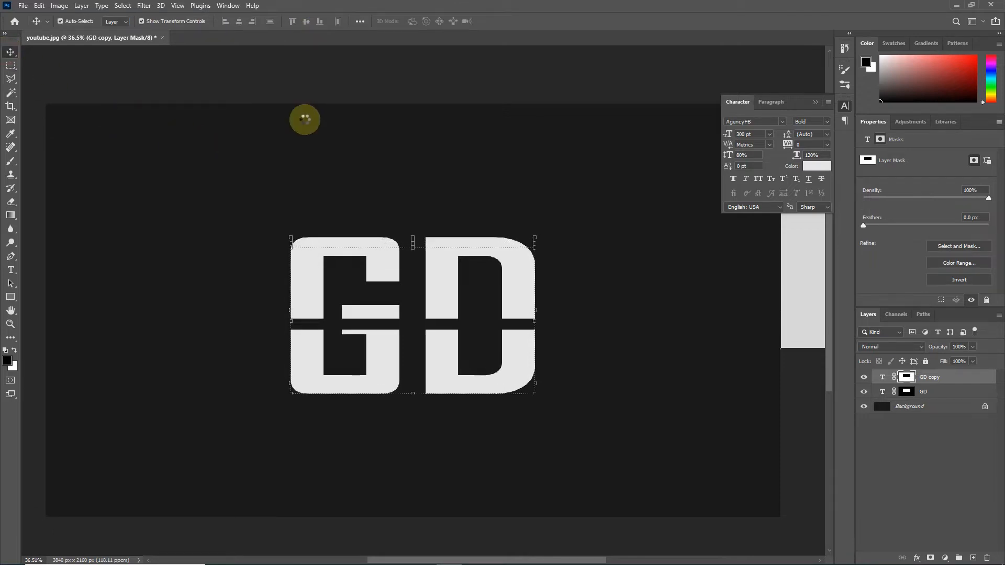
key(Down)
key(Down)
key(Down)
key(Down)
key(Down)
key(Down)
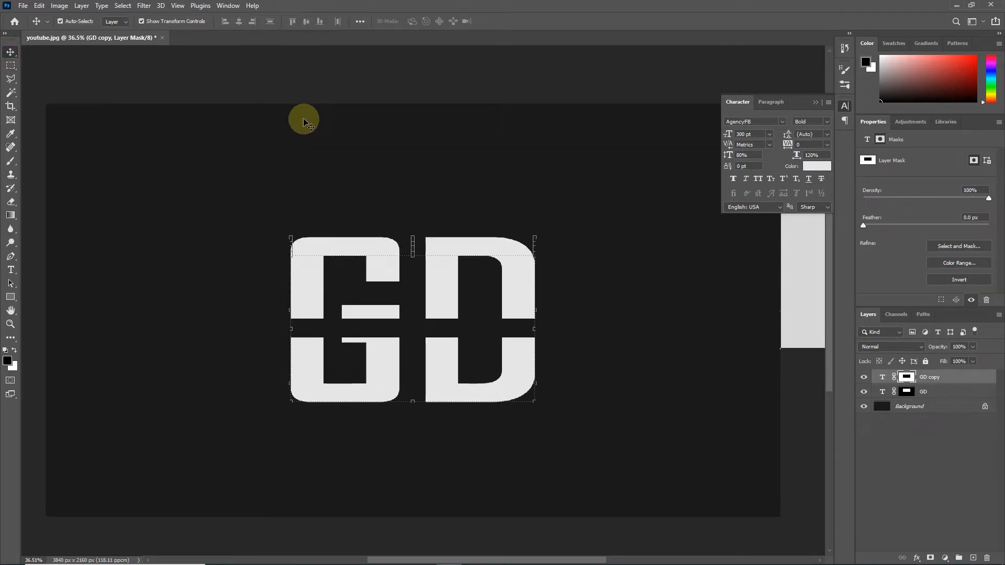
key(Up)
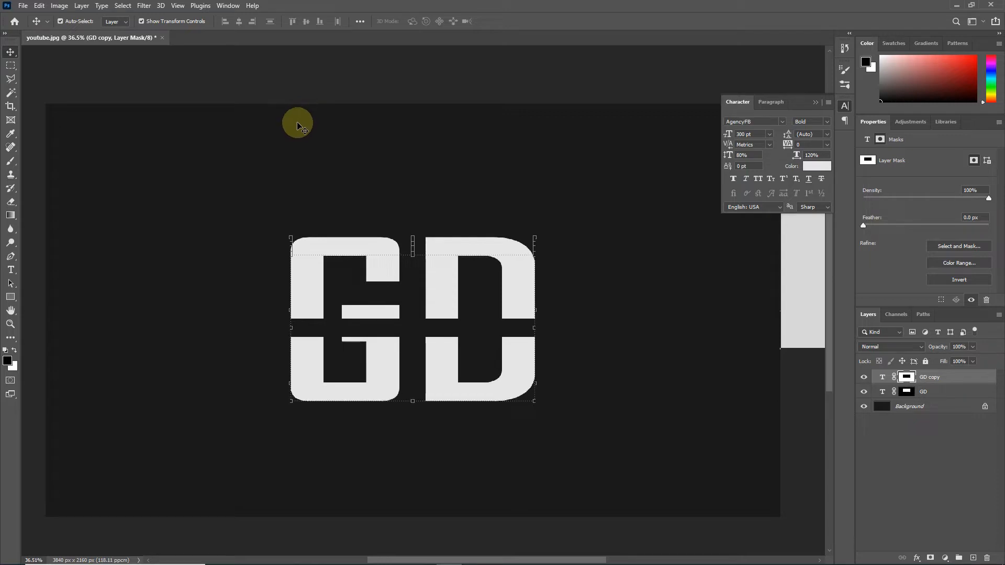
Step: Change the text colour of the lower letter halves on the GD copy layer to teal blue, 008fa4
click(825, 167)
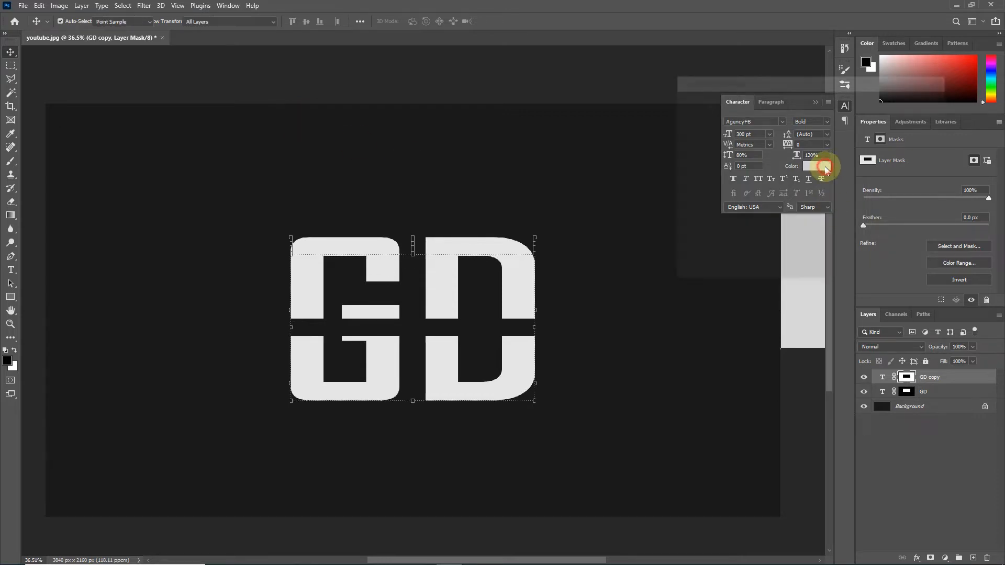
mouse_move(824, 183)
mouse_down()
mouse_move(820, 140)
mouse_move(765, 146)
mouse_move(826, 147)
mouse_move(796, 153)
mouse_move(816, 152)
mouse_up()
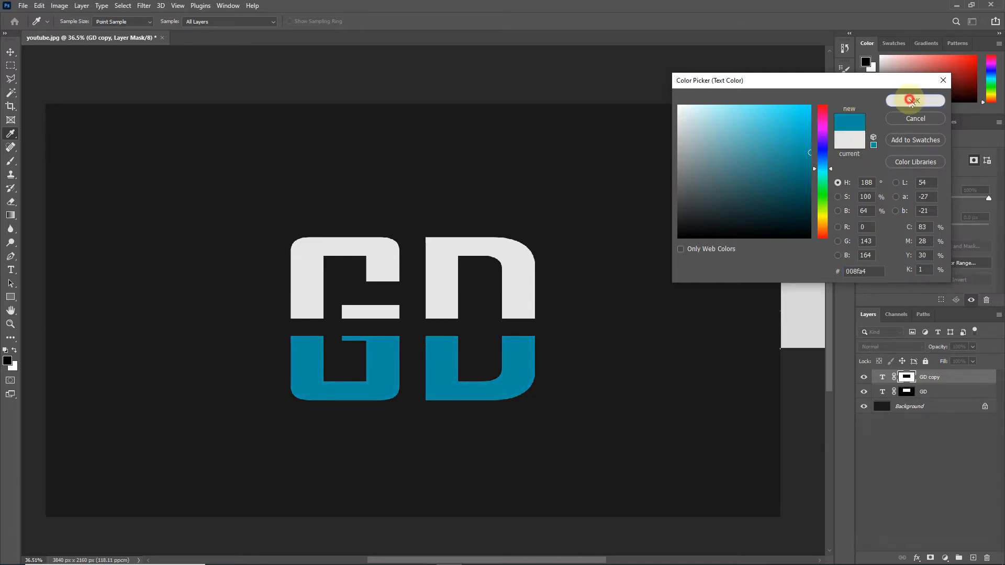
click(915, 101)
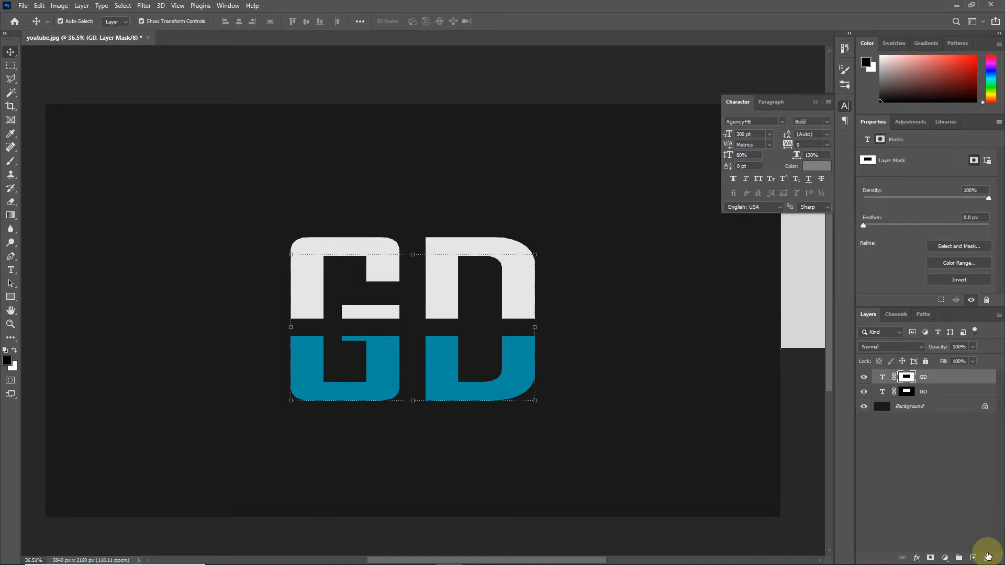
Step: Add a new text layer reading Graphics Designer above the two GD layers
click(973, 558)
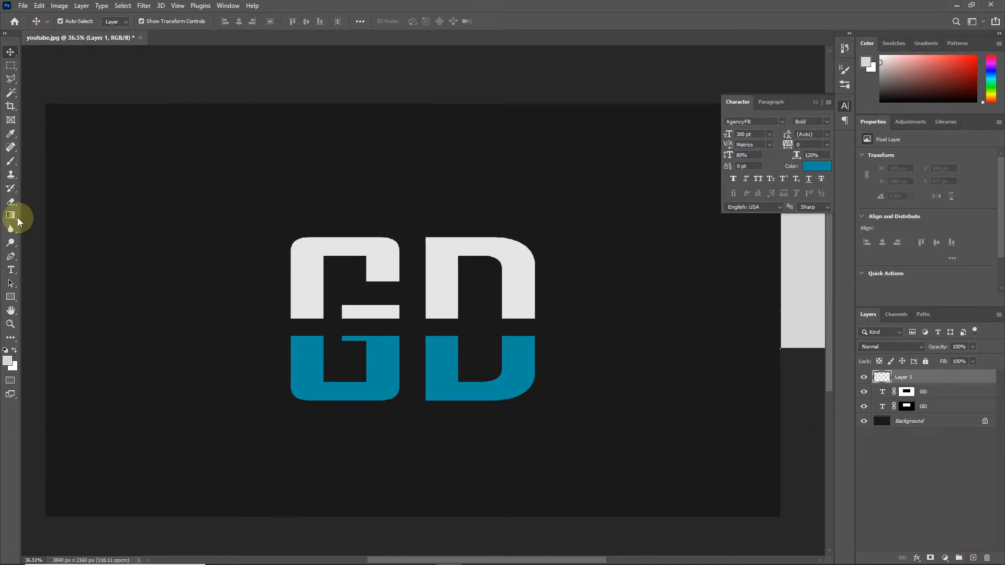
drag(10, 270, 38, 272)
click(39, 273)
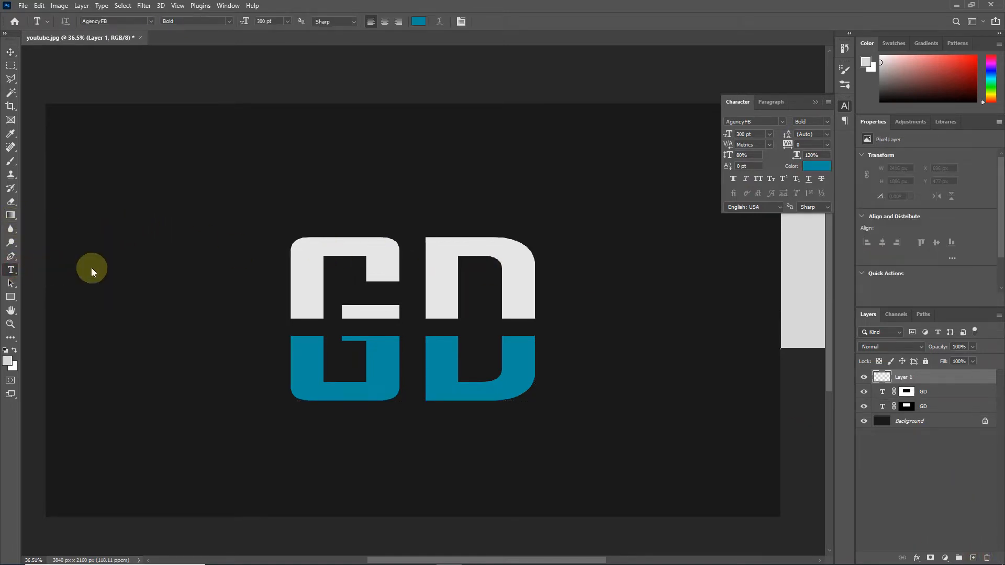
click(121, 222)
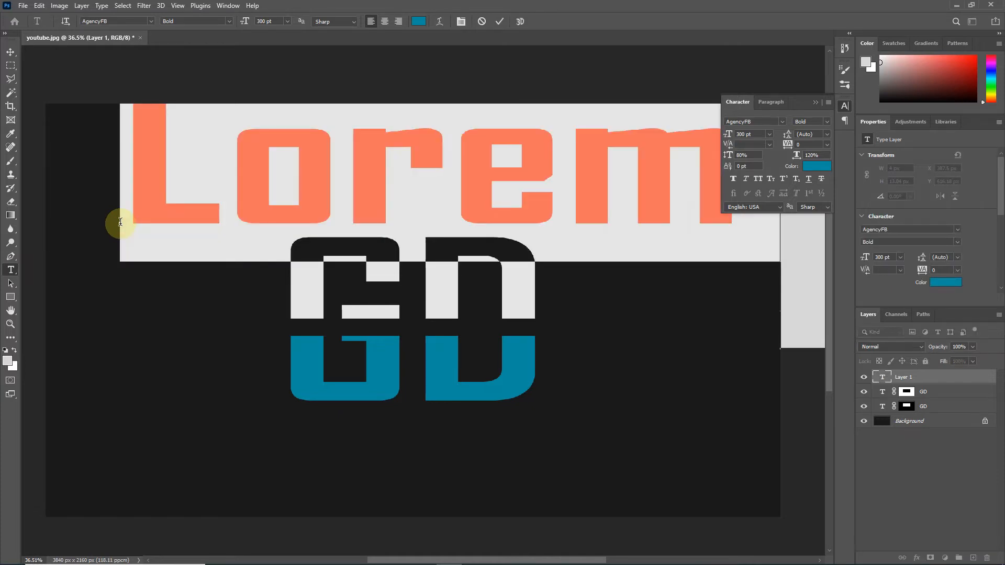
text(Gra)
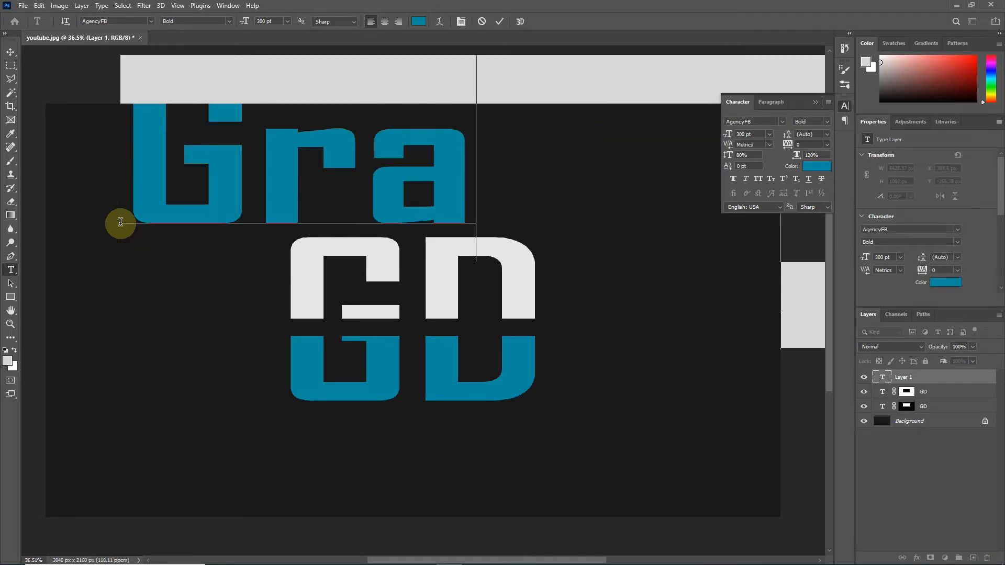
text(phi)
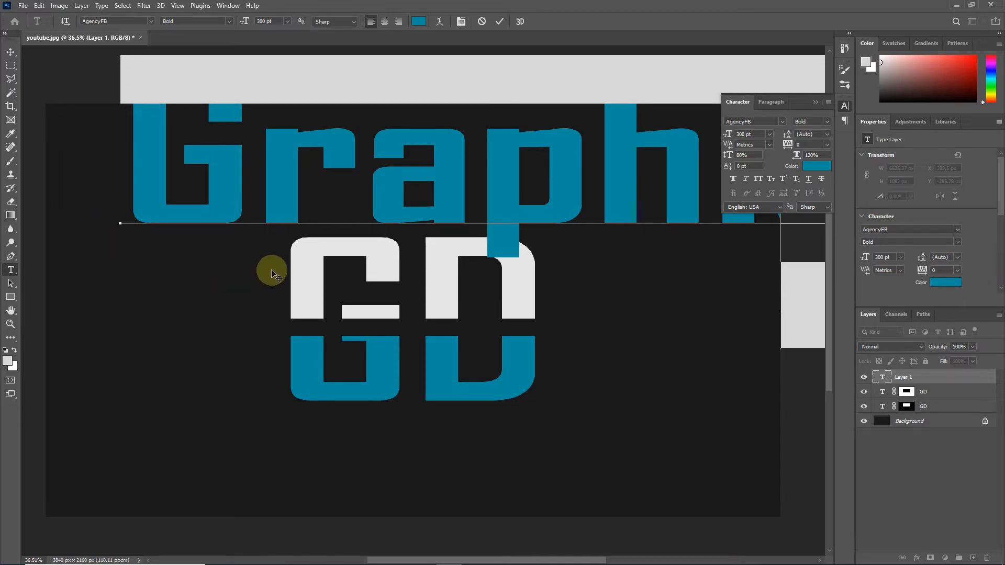
click(495, 22)
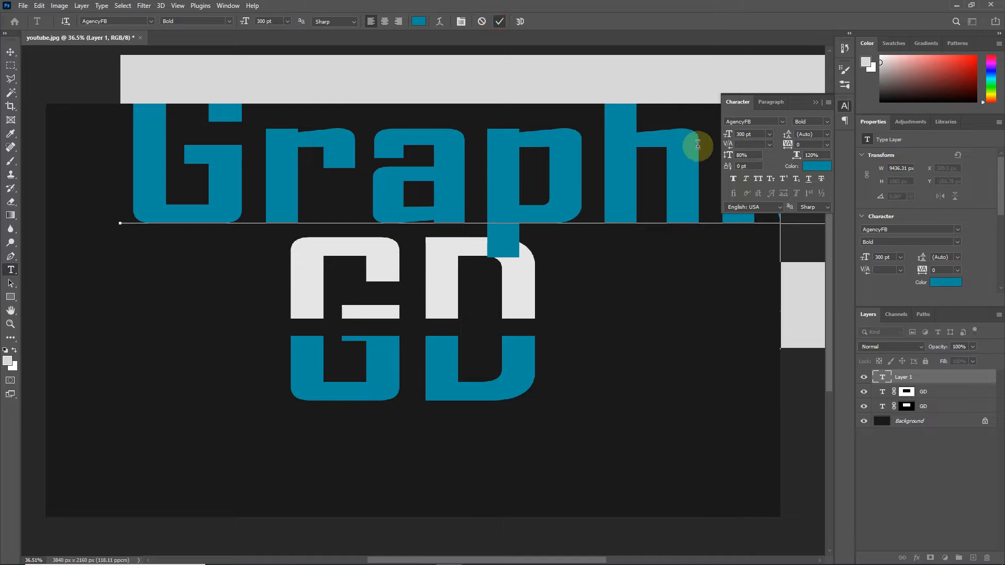
Step: Set the Graphics Designer text size to 25 pt and move it into the gap between the GD letter halves
double_click(760, 135)
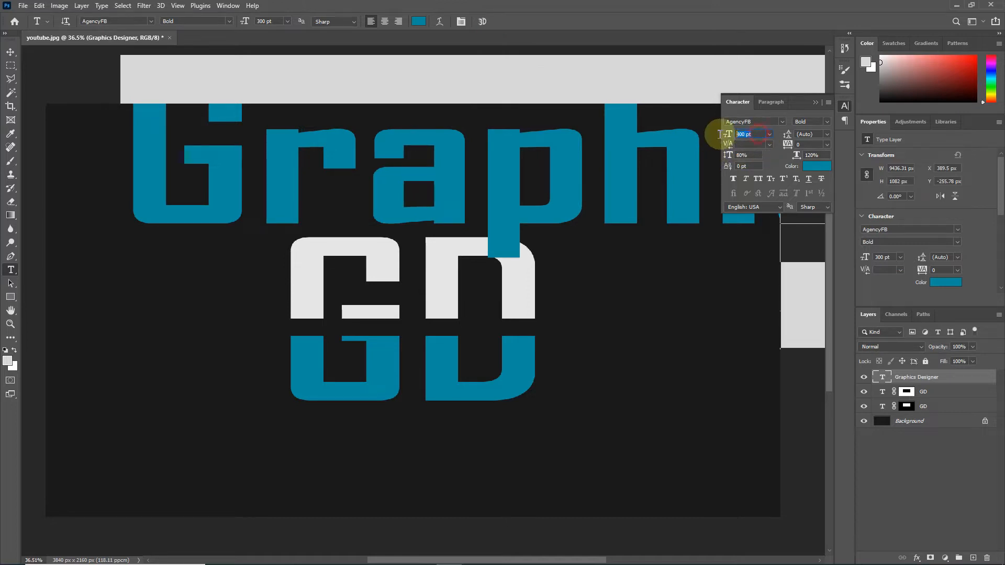
text(25)
key(Return)
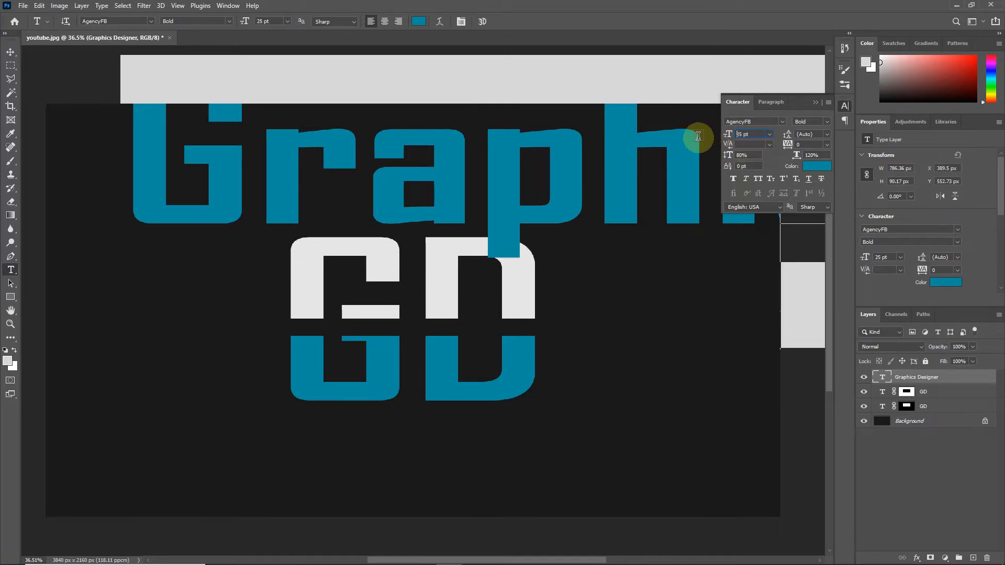
drag(220, 226, 478, 332)
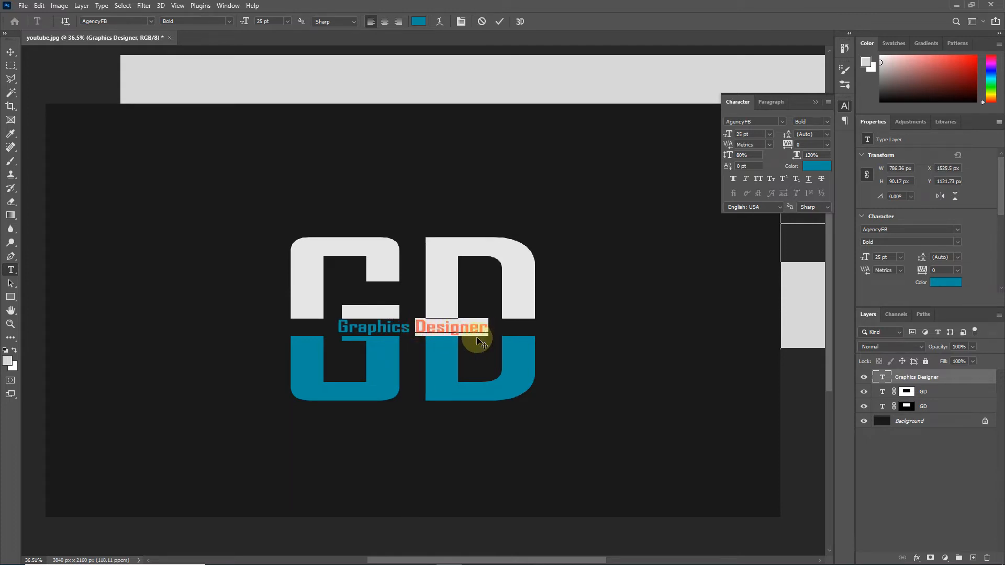
Step: Recolour the word Designer to light grey e5e5e5, sampled from the upper GD letter halves
click(828, 165)
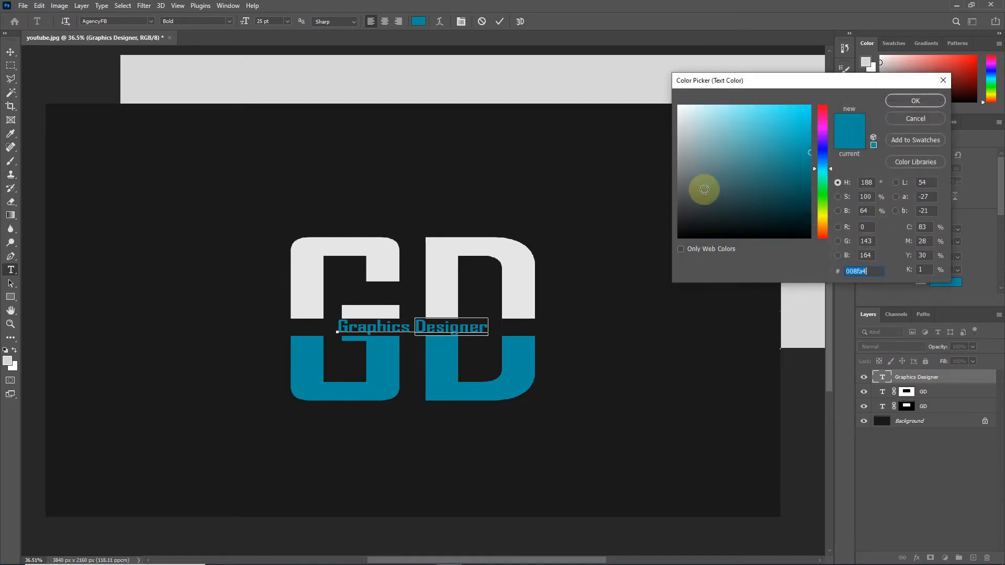
click(522, 270)
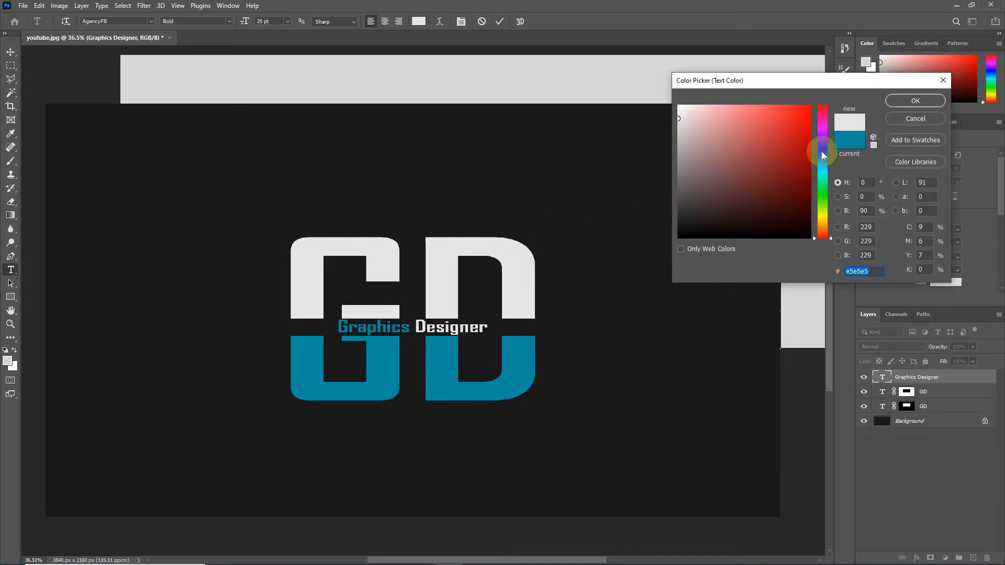
click(900, 106)
scroll(591, 210, down, 2)
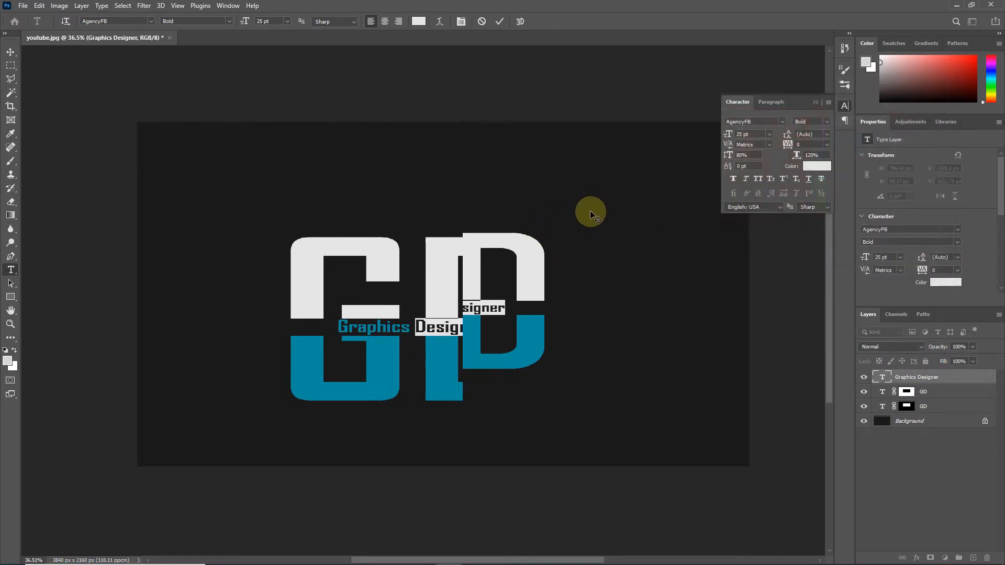
scroll(553, 266, up, 3)
scroll(555, 268, up, 1)
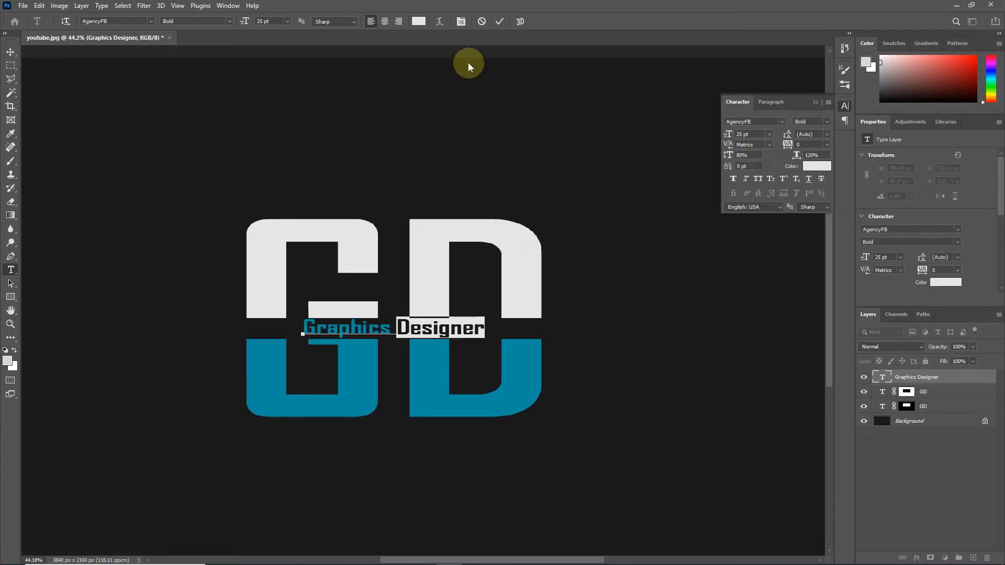
click(500, 21)
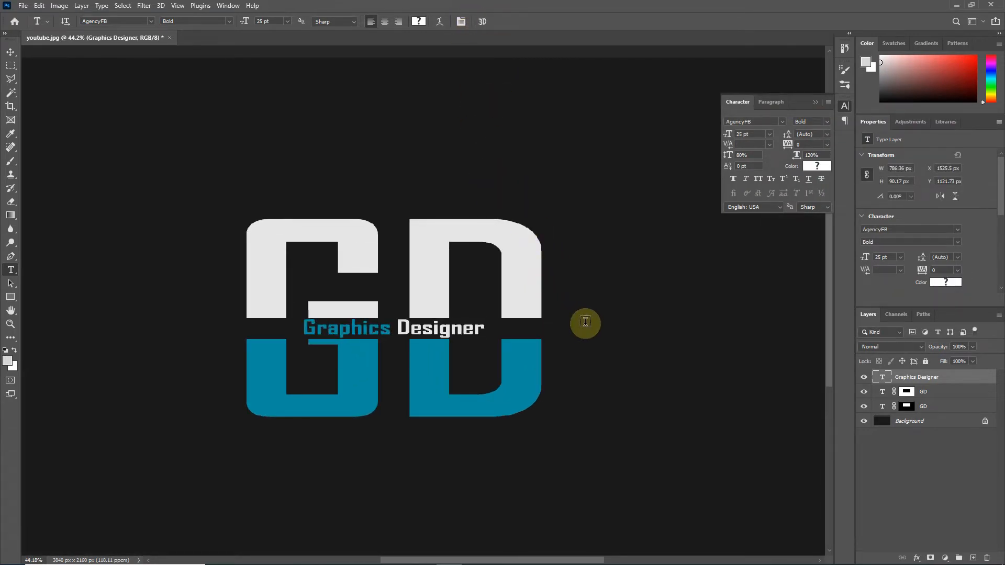
click(896, 489)
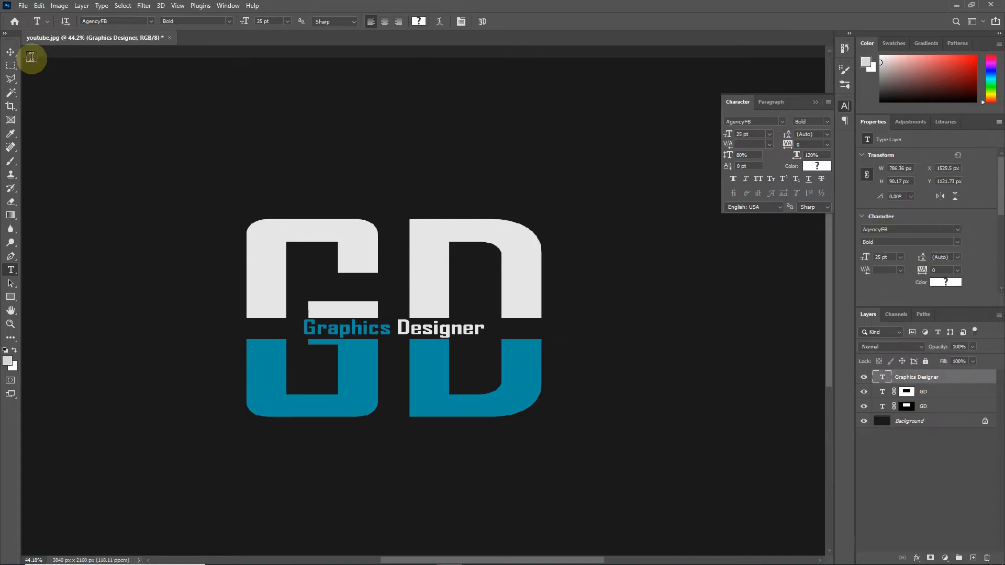
Step: Nudge the GD layer holding the light grey upper letter halves upward to clear the Graphics Designer text
click(10, 52)
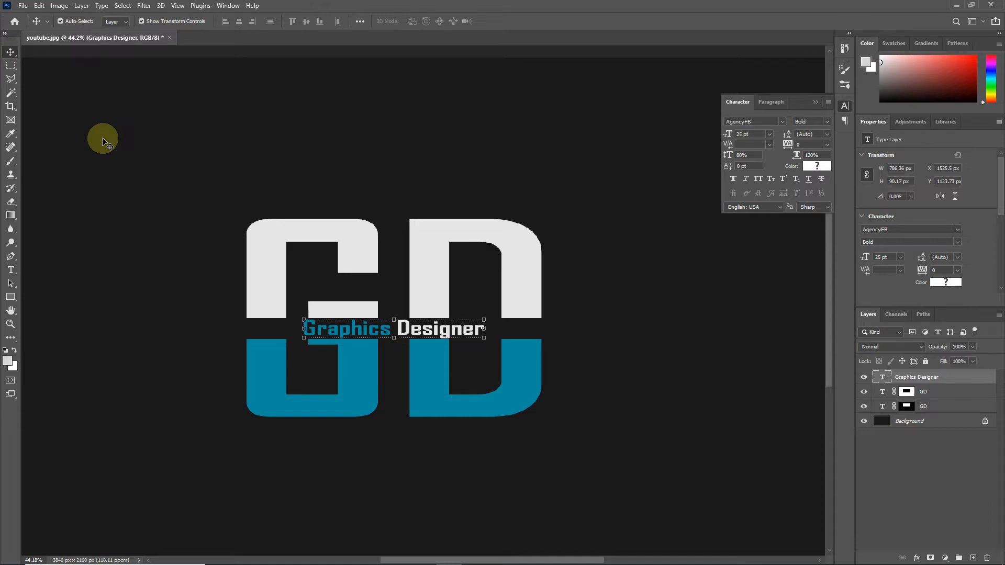
click(933, 409)
key(Up)
key(Up)
key(Up)
key(Up)
key(Up)
key(Up)
key(Up)
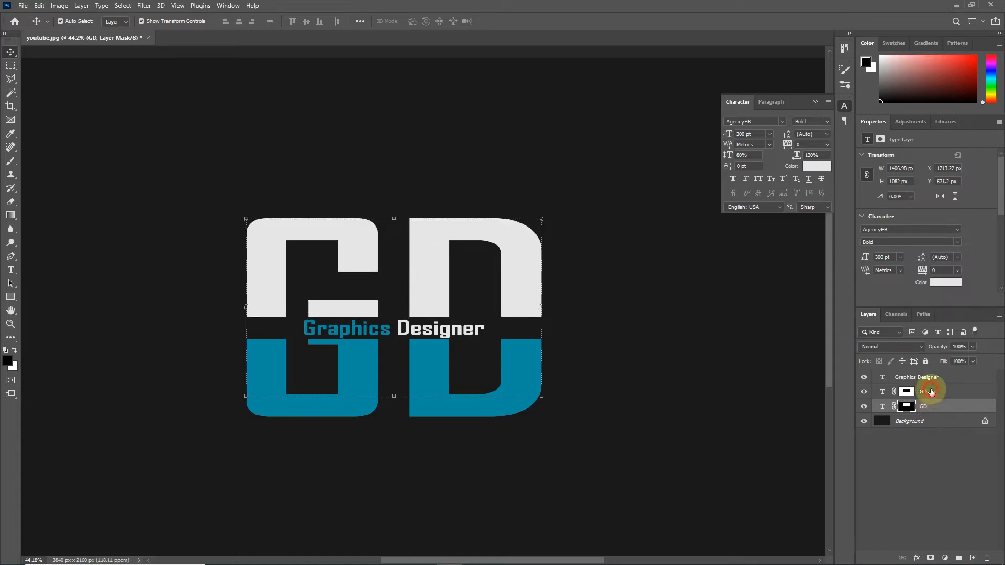
Step: Nudge the GD layer holding the teal lower letter halves downward to clear the Graphics Designer text
click(931, 392)
key(Down)
key(Down)
key(Down)
key(Down)
key(Down)
key(Down)
key(Down)
key(Down)
click(722, 392)
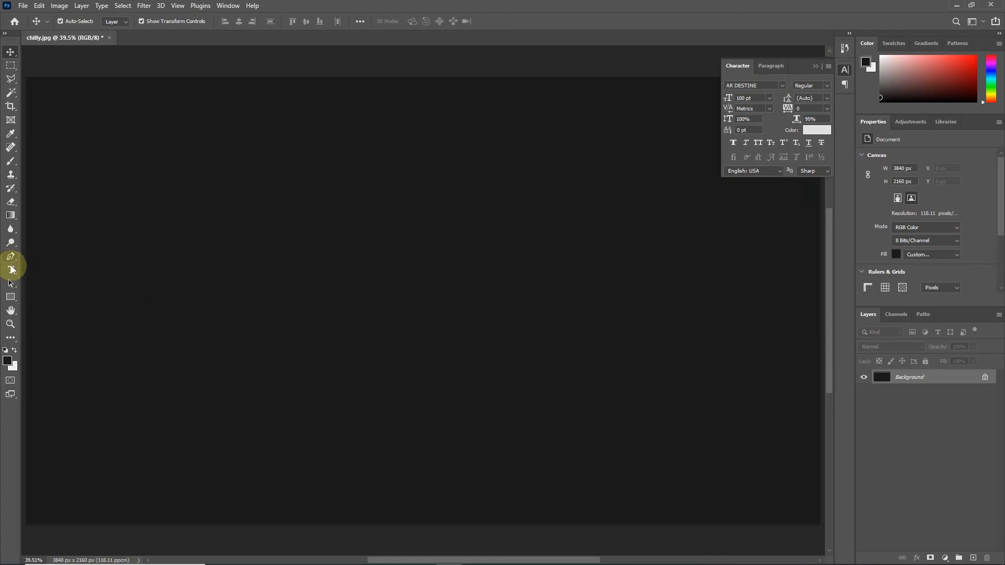
Step: Add the text BROKEN to the empty chilly.jpg document and move it to the middle of the canvas
click(12, 269)
click(57, 271)
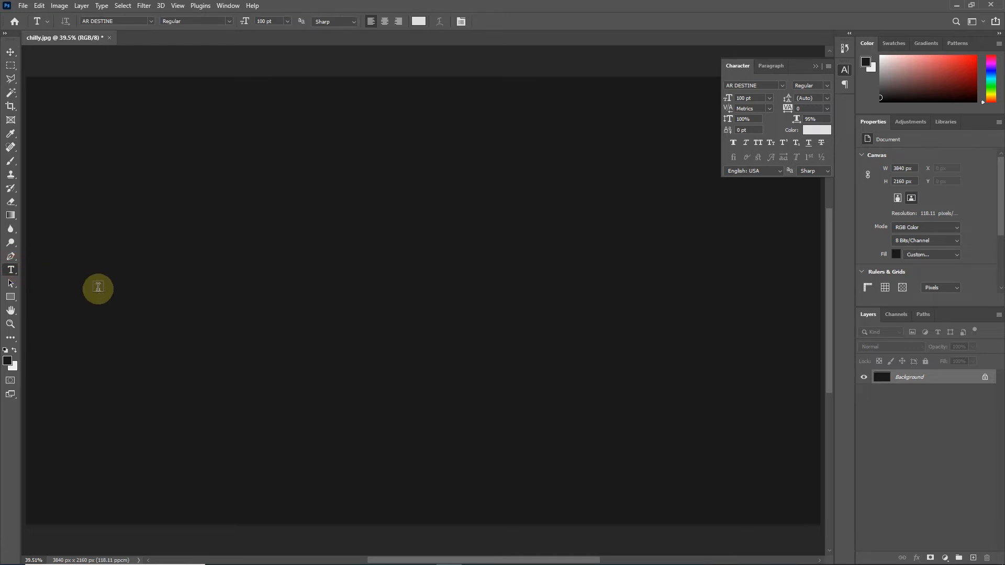
click(119, 306)
key(Delete)
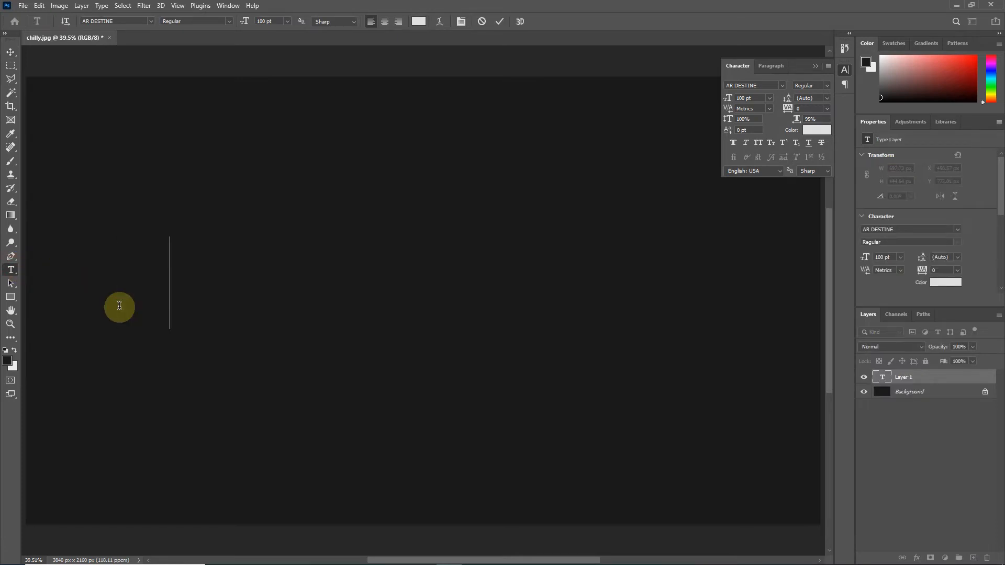
text(BROKEN)
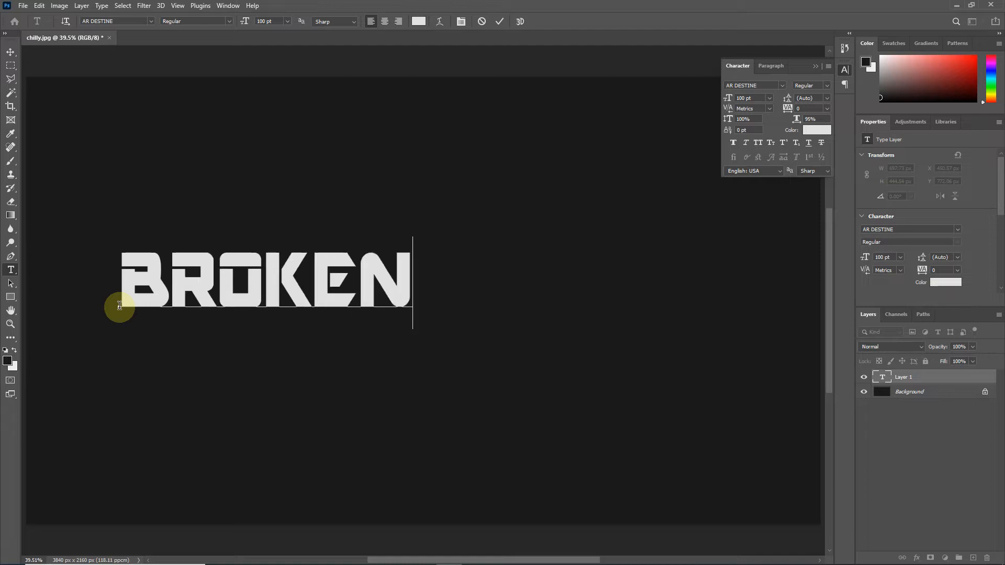
click(500, 20)
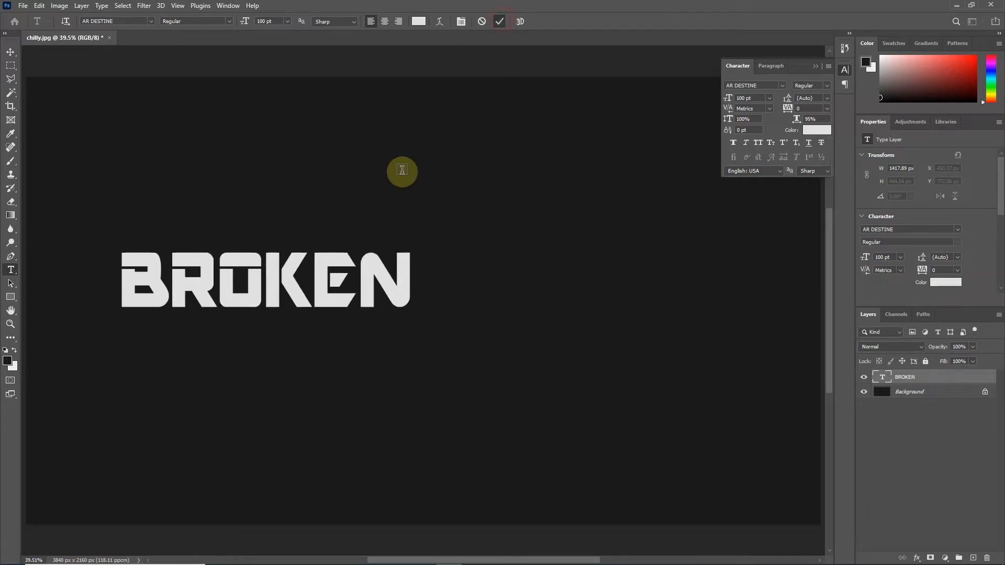
drag(385, 281, 545, 290)
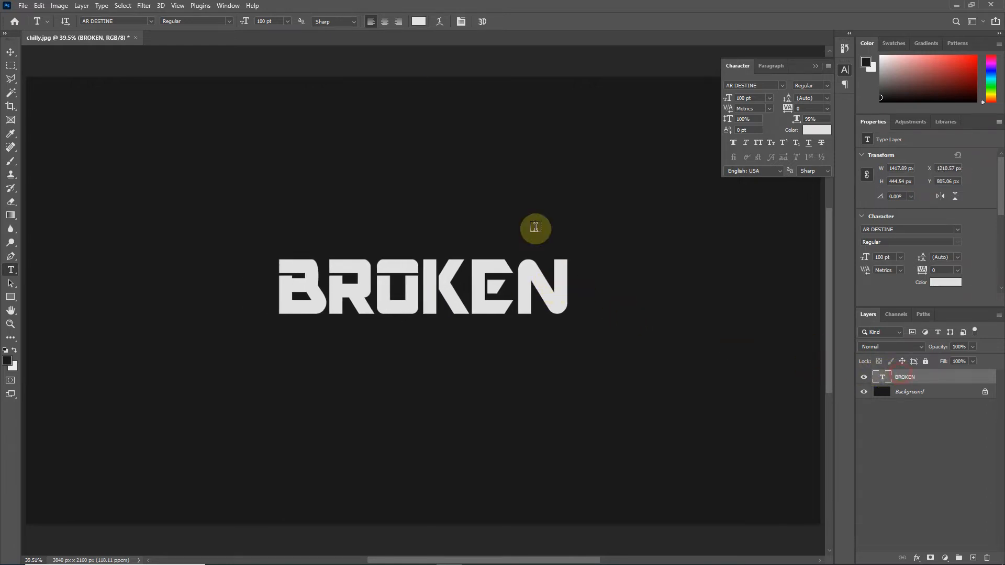
Step: Mask the BROKEN layer to a rectangular selection over its upper half, rotated to slant downward across the letters
click(11, 65)
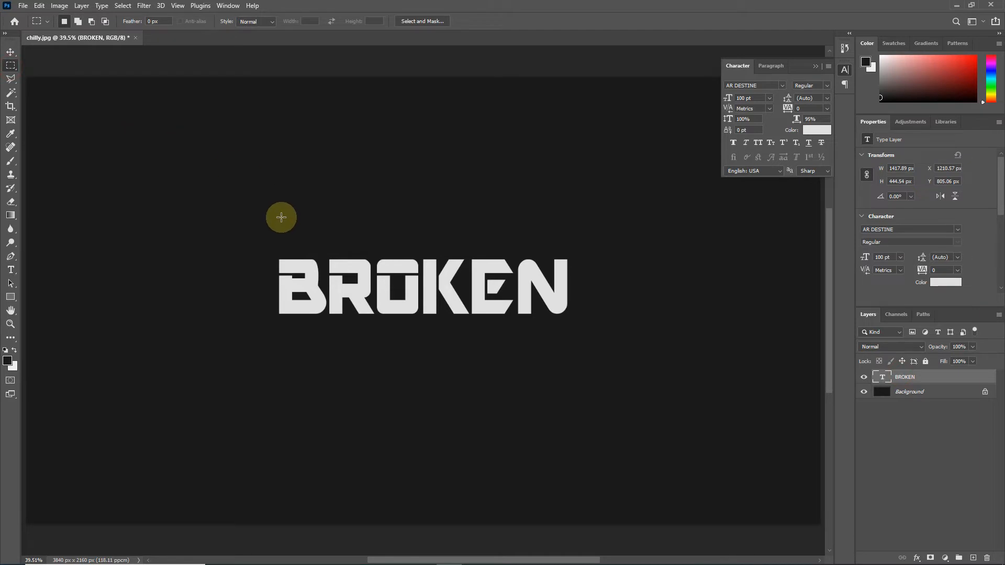
drag(262, 215, 603, 285)
right_click(547, 249)
click(567, 364)
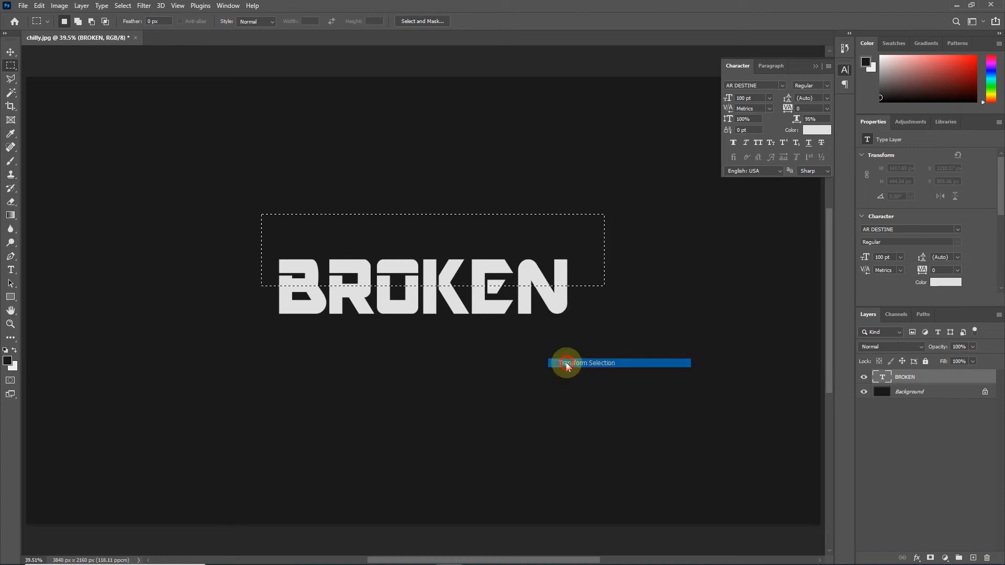
drag(622, 276, 627, 316)
drag(546, 286, 551, 294)
click(519, 21)
click(891, 377)
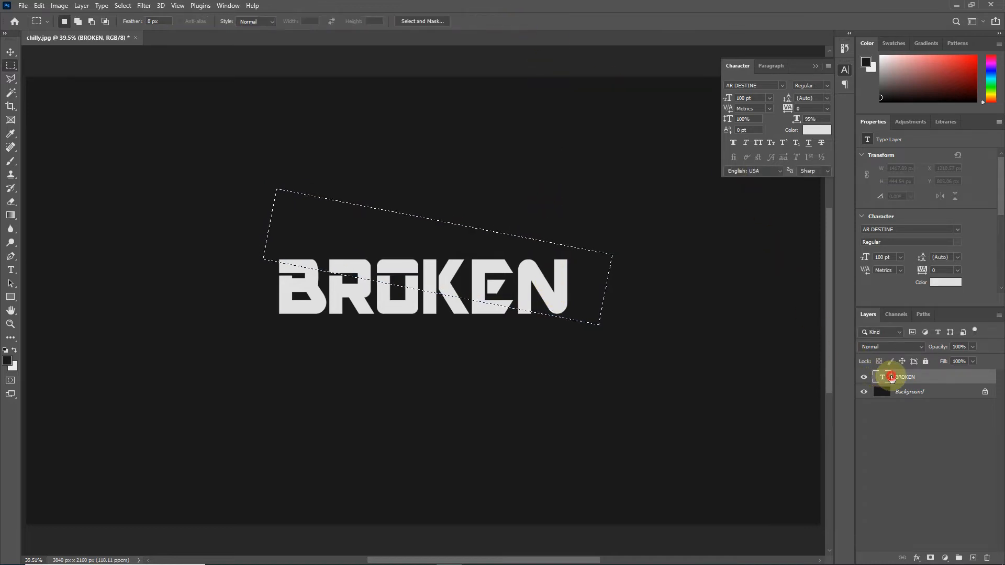
click(931, 558)
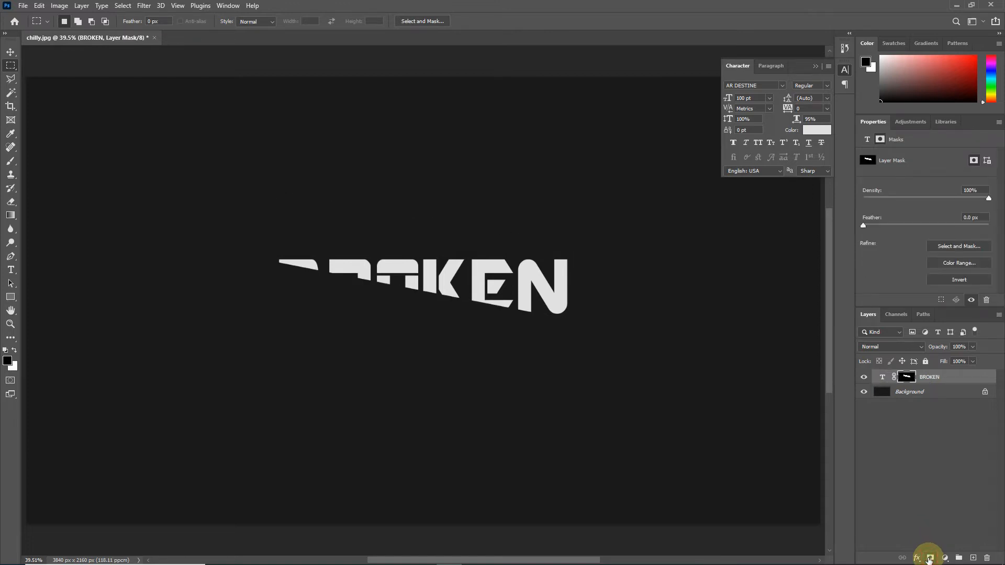
Step: Duplicate the masked BROKEN layer and invert the layer mask of the copy
drag(939, 379, 973, 558)
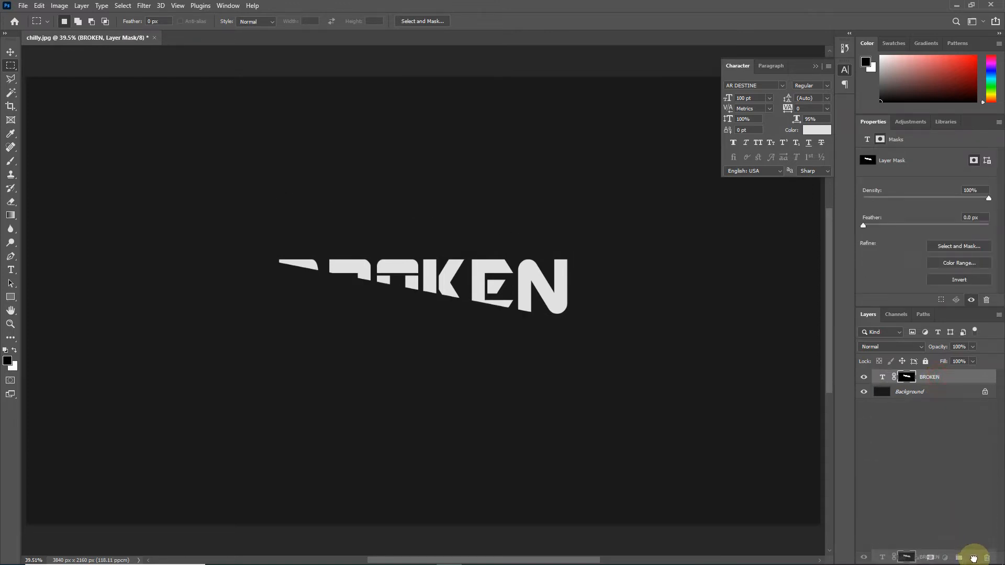
click(908, 382)
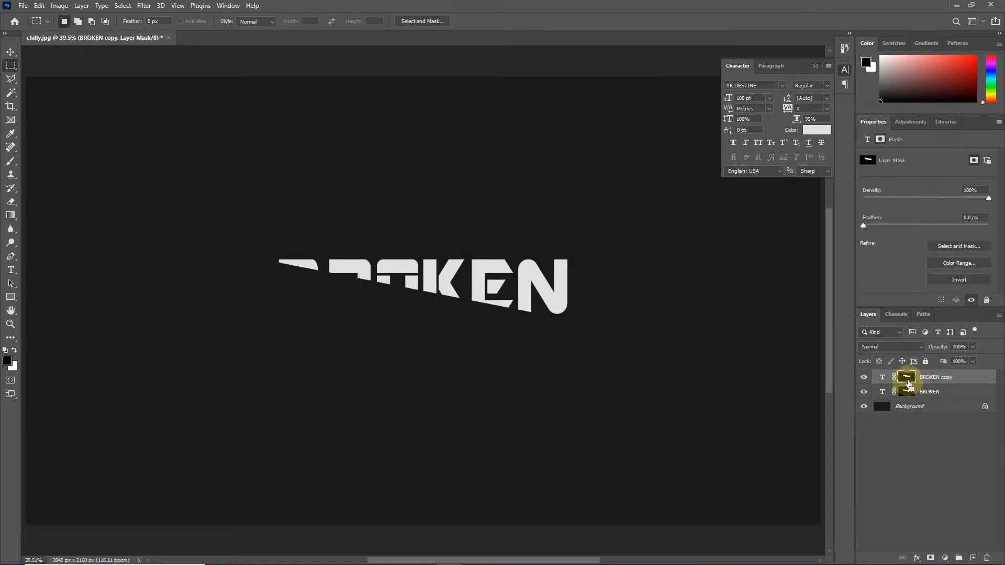
key(ctrl+i)
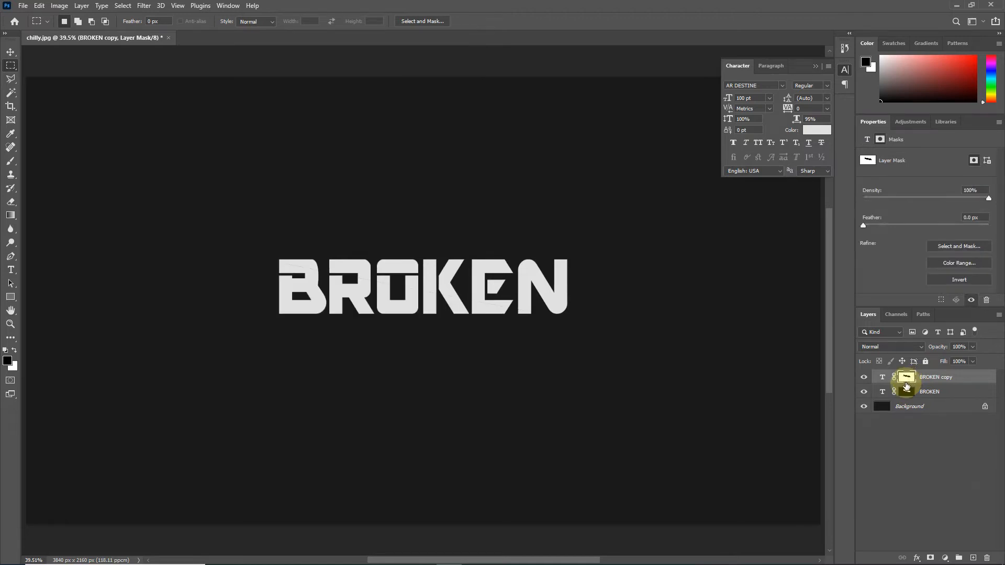
Step: Nudge the BROKEN copy layer slightly downward to open a thin diagonal cut through the letters
click(10, 52)
key(Down)
key(Down)
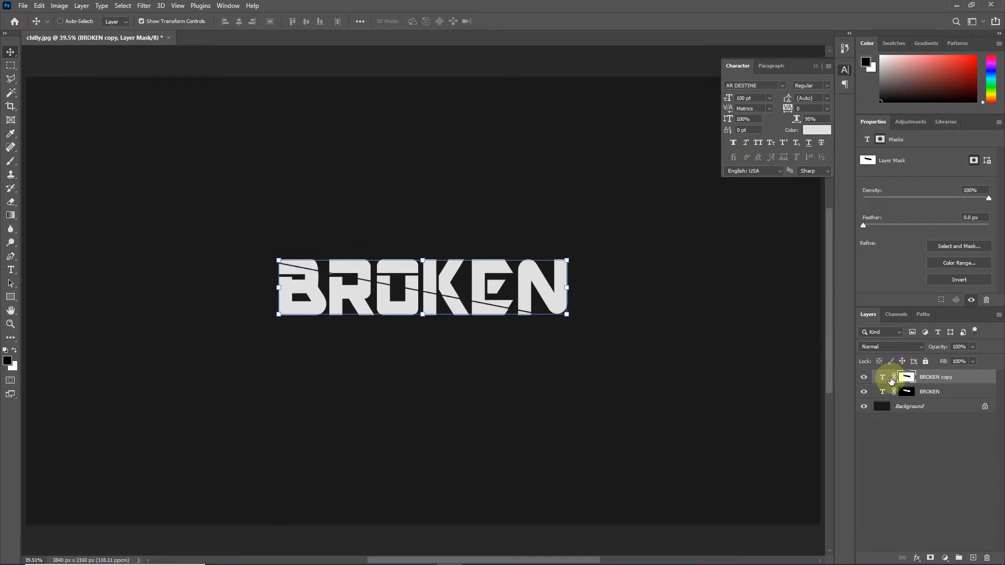
Step: Load the BROKEN copy's mask as a selection and brush black on the mask along the diagonal cut to fade the lower letter parts
ctrl+click(901, 378)
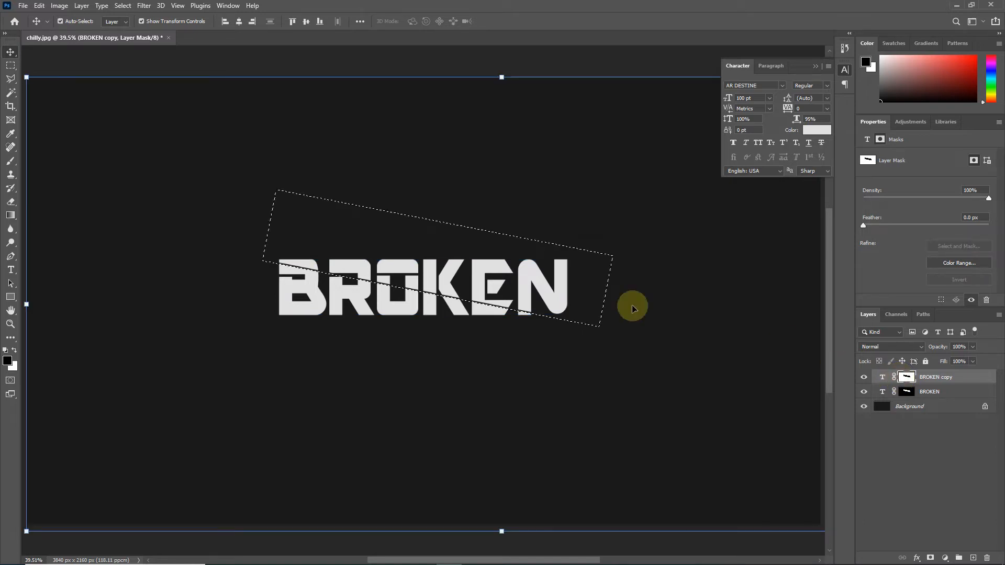
click(11, 161)
mouse_move(258, 240)
mouse_down()
mouse_move(292, 251)
mouse_move(341, 244)
mouse_move(478, 305)
mouse_move(598, 311)
mouse_move(460, 280)
mouse_move(415, 246)
mouse_move(291, 252)
mouse_move(631, 325)
mouse_up()
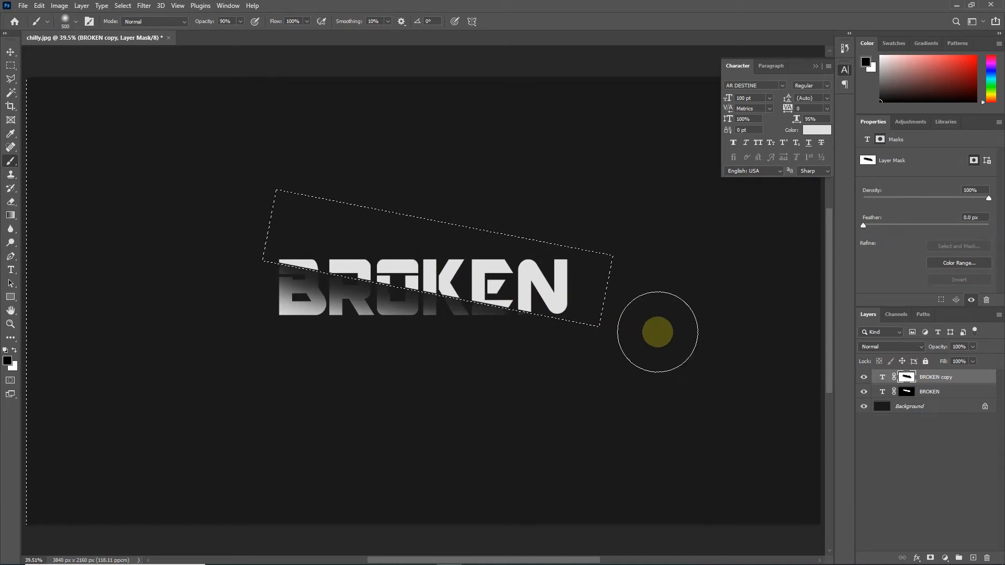
scroll(563, 317, up, 2)
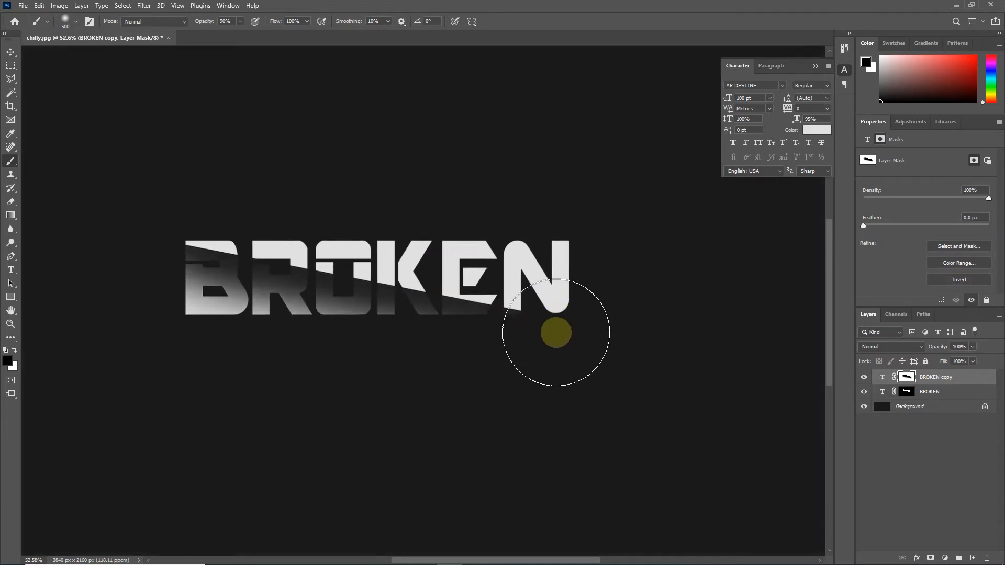
drag(552, 375, 593, 373)
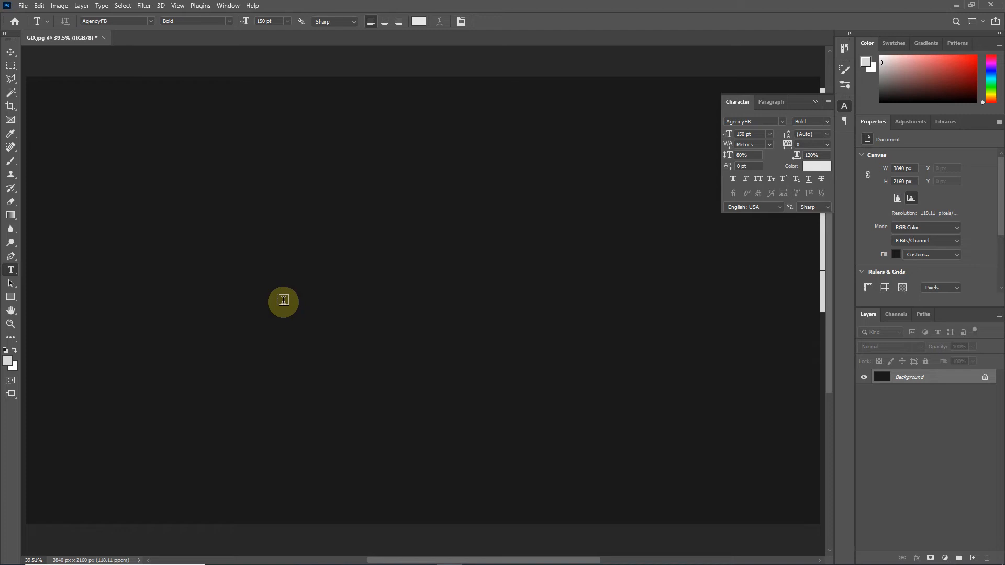
Step: Add the text GRAFIX in AgencyFB Bold at 150 pt and move it to the middle of the canvas
click(282, 301)
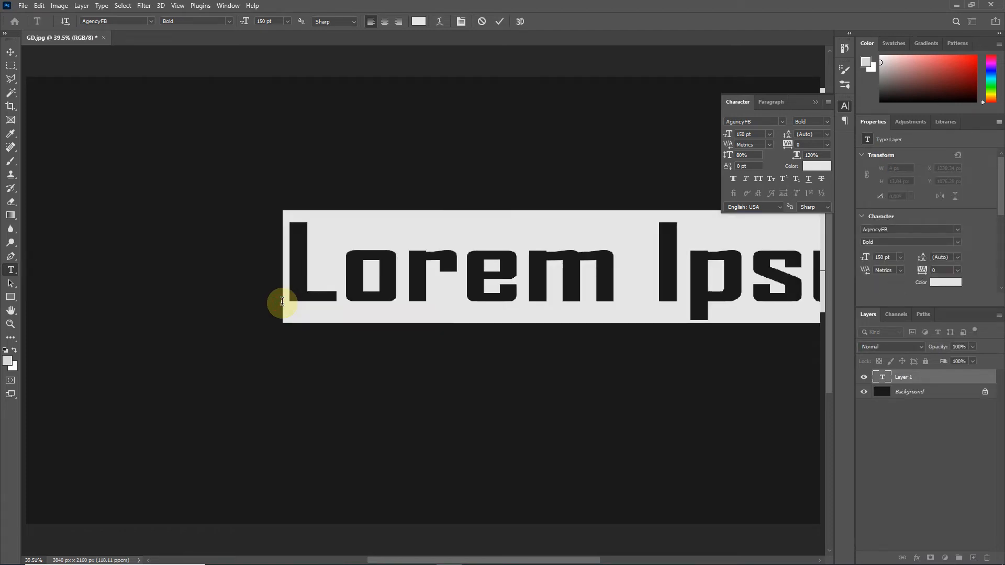
text(GRAFI)
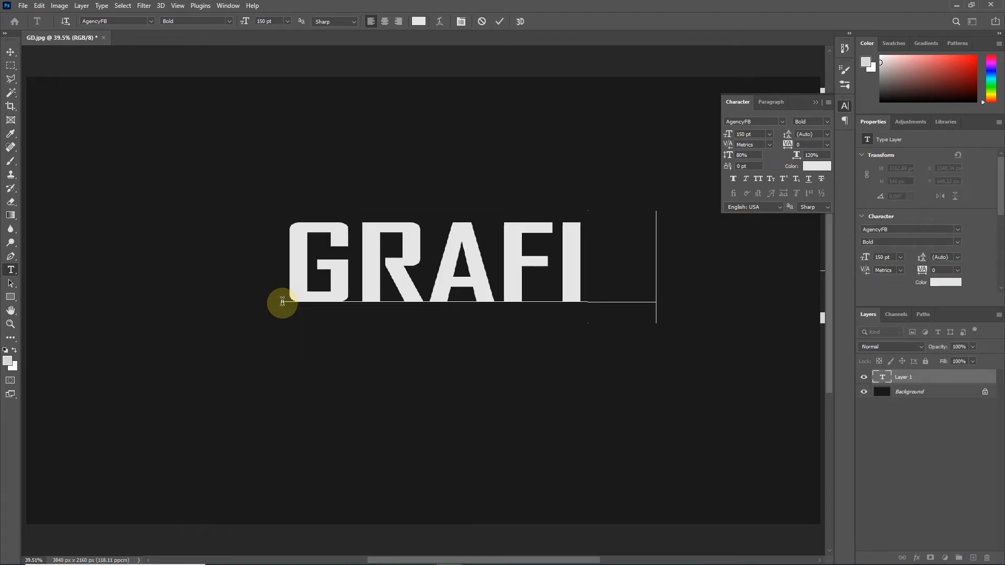
text(X)
click(500, 21)
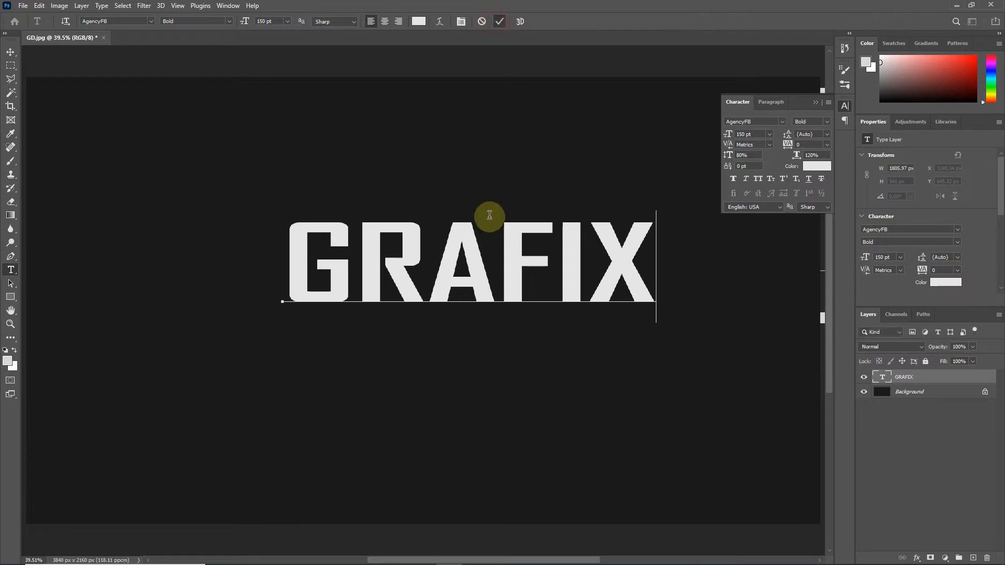
drag(514, 266, 474, 280)
Step: Duplicate the GRAFIX text layer and recolour the lower original blue
drag(890, 378, 974, 558)
click(914, 392)
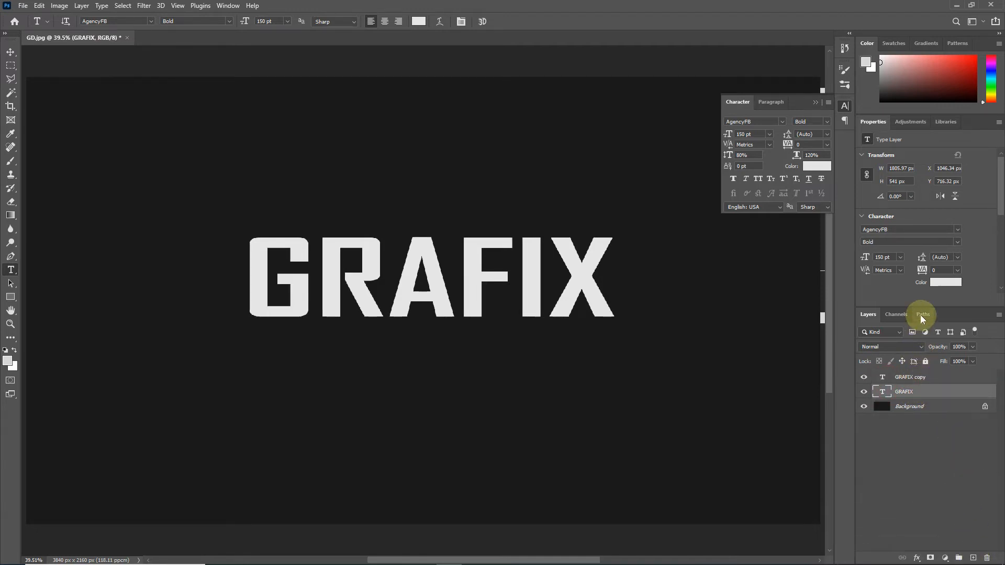
click(943, 282)
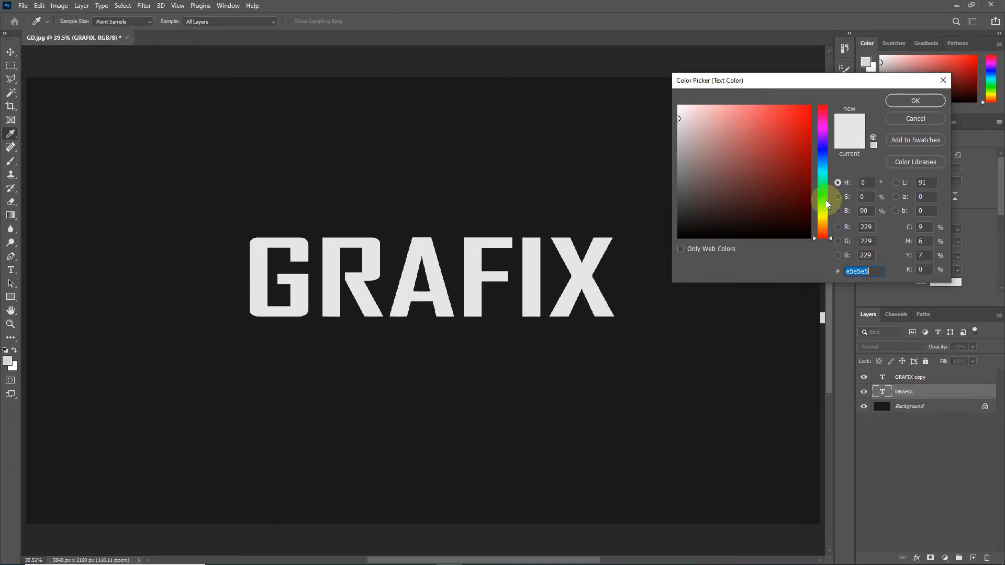
mouse_move(825, 198)
mouse_down()
mouse_move(828, 219)
mouse_move(827, 156)
mouse_move(819, 166)
mouse_up()
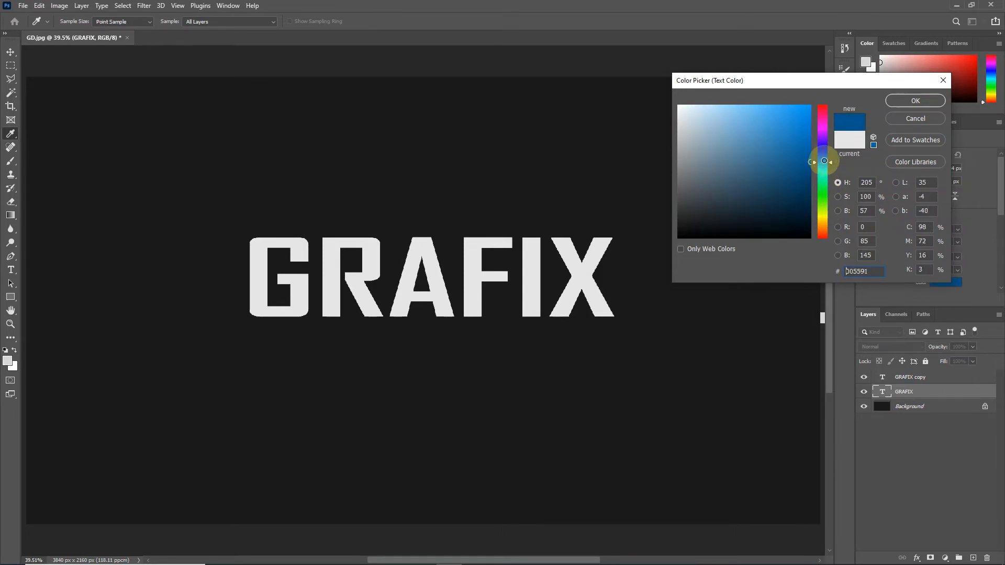
click(901, 104)
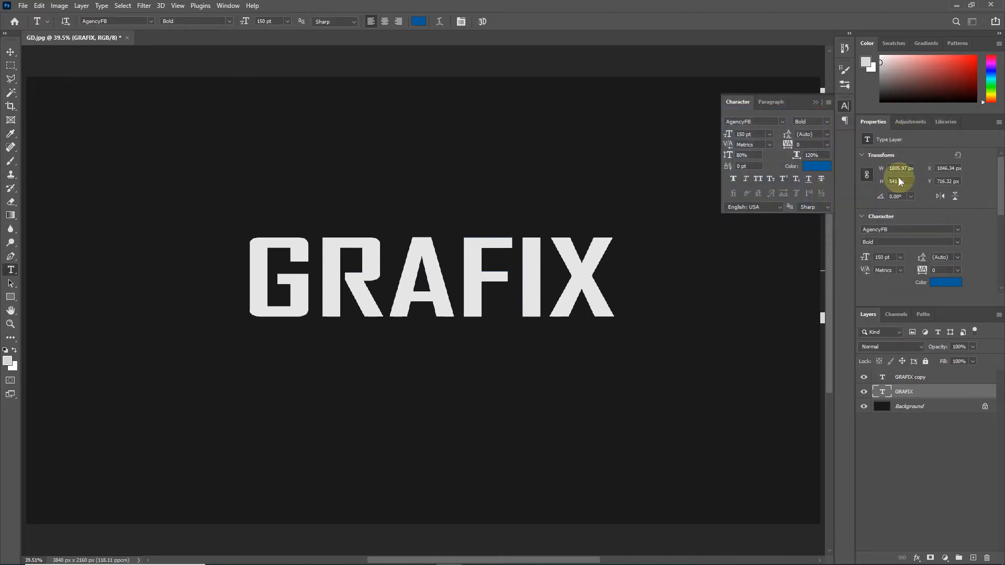
Step: On the GRAFIX copy layer, build a combined selection of thin vertical rectangular strips of varying width and length across all six letters
click(912, 378)
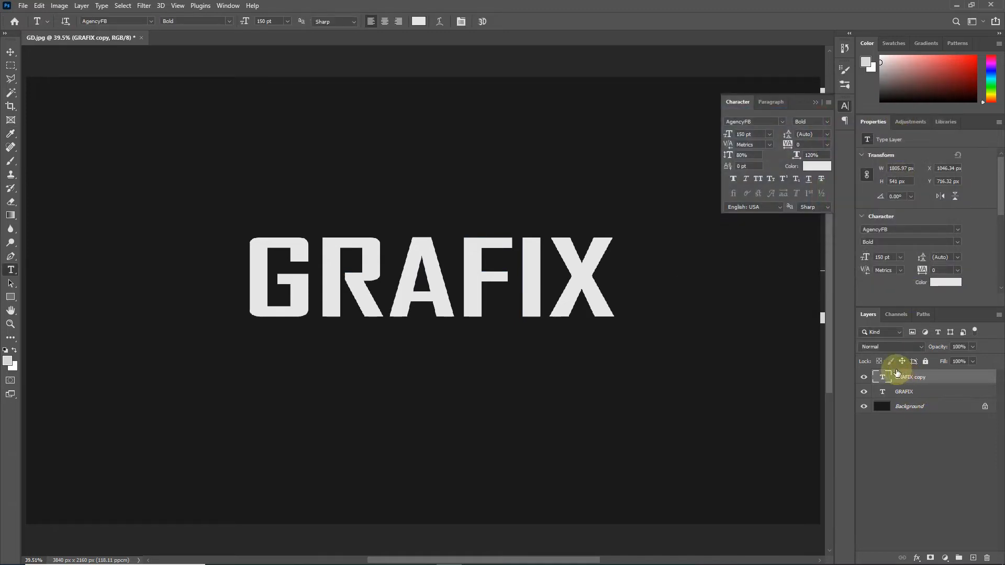
click(9, 69)
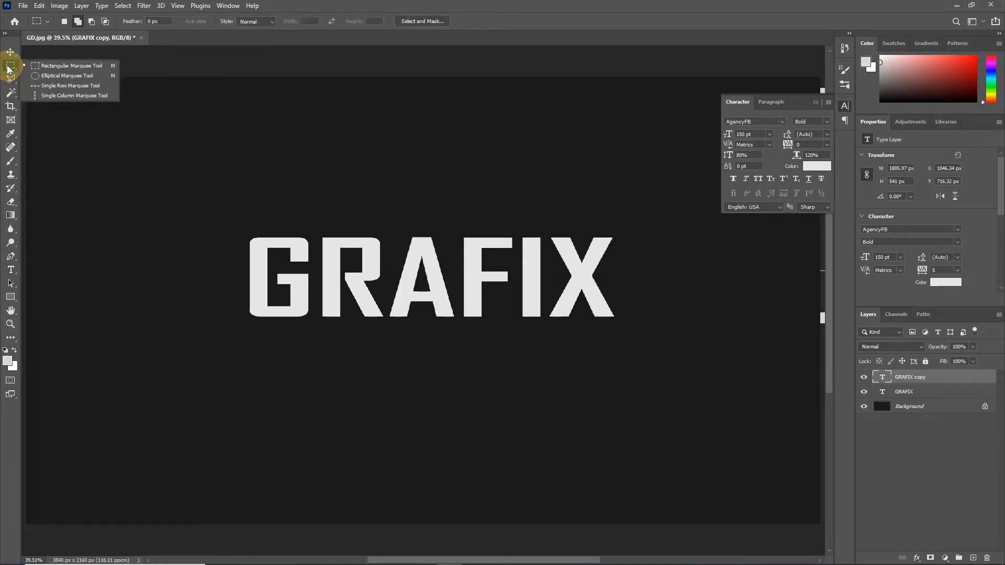
click(42, 67)
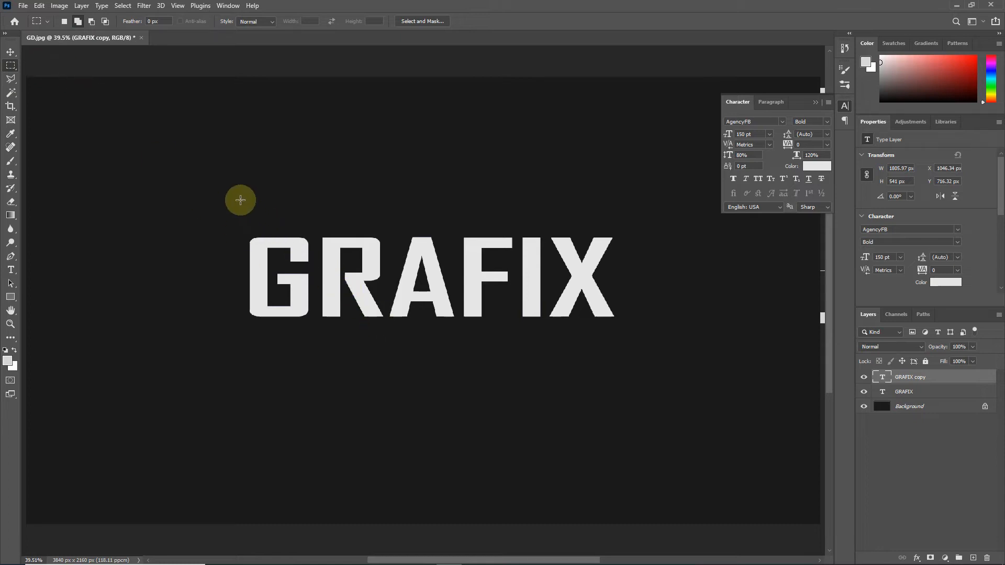
drag(272, 212, 265, 372)
drag(278, 224, 279, 342)
drag(289, 231, 288, 333)
drag(334, 228, 341, 361)
key(ctrl+z)
drag(348, 225, 351, 347)
drag(358, 225, 360, 348)
drag(415, 229, 406, 347)
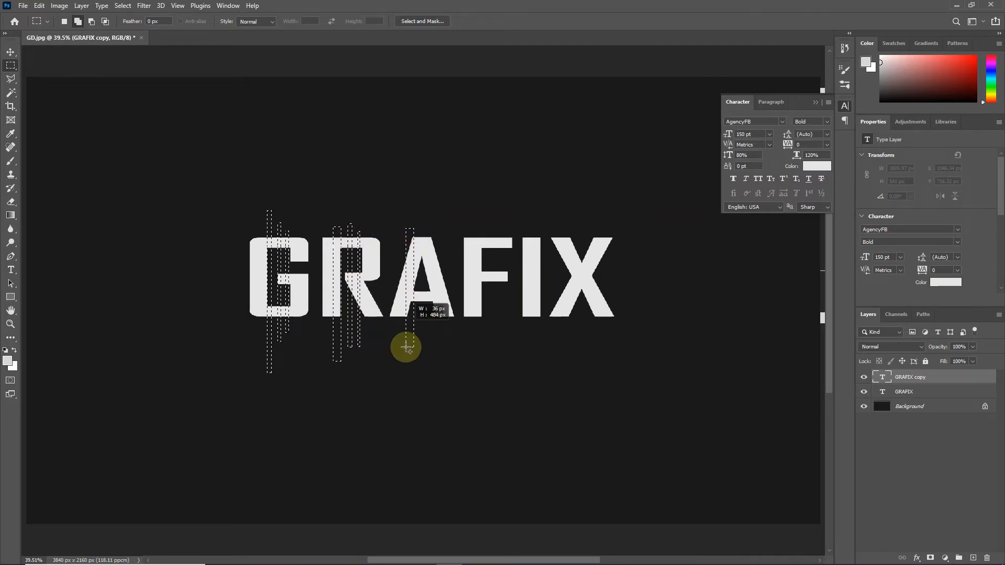
drag(421, 228, 424, 360)
drag(439, 234, 434, 384)
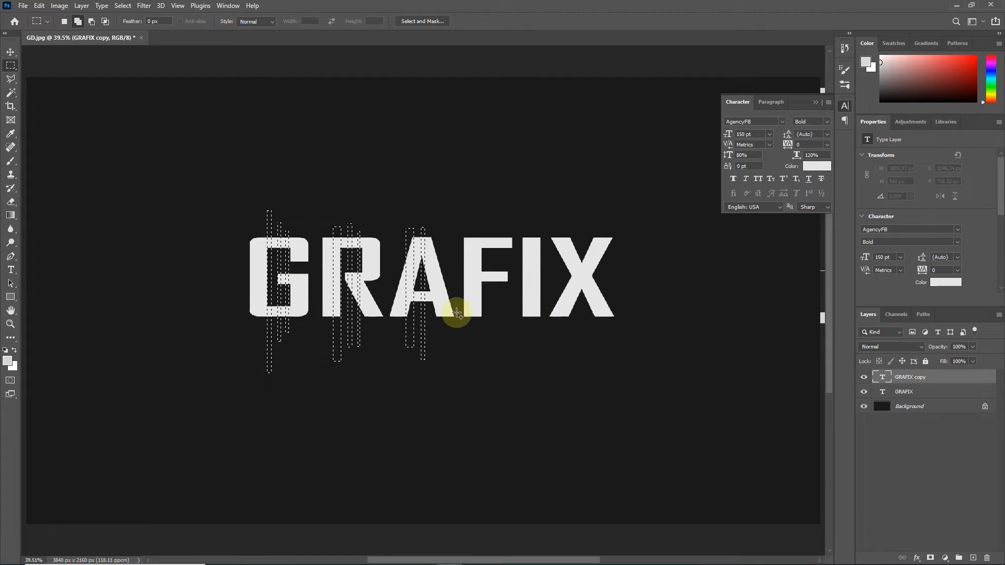
drag(469, 212, 484, 370)
drag(493, 228, 492, 386)
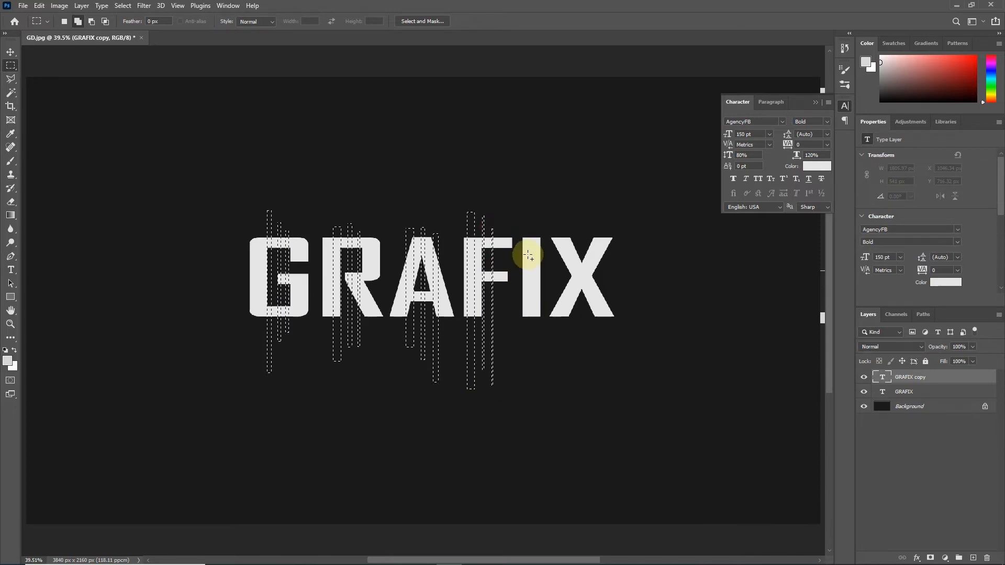
drag(532, 230, 531, 375)
drag(576, 198, 574, 382)
drag(595, 225, 588, 363)
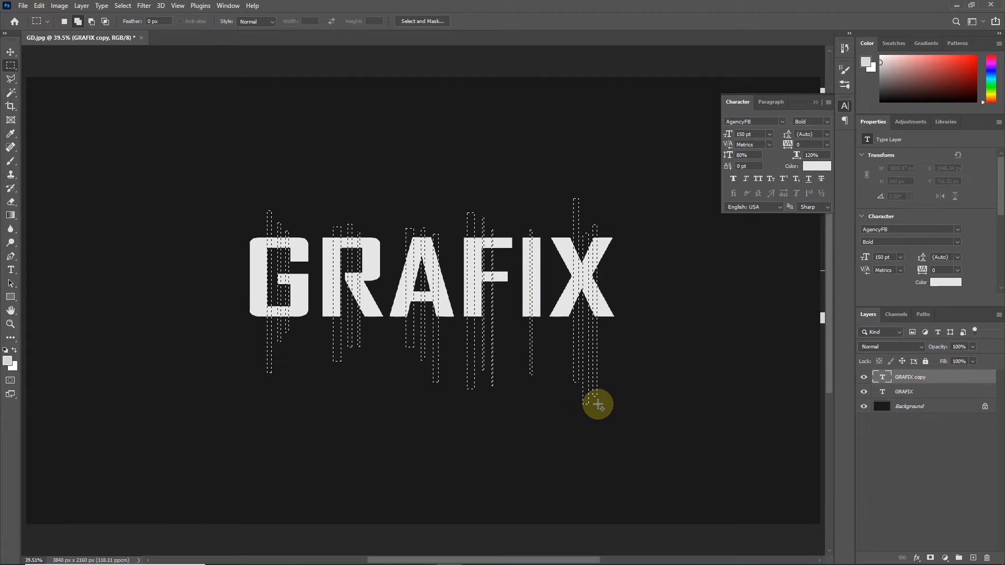
drag(598, 404, 598, 404)
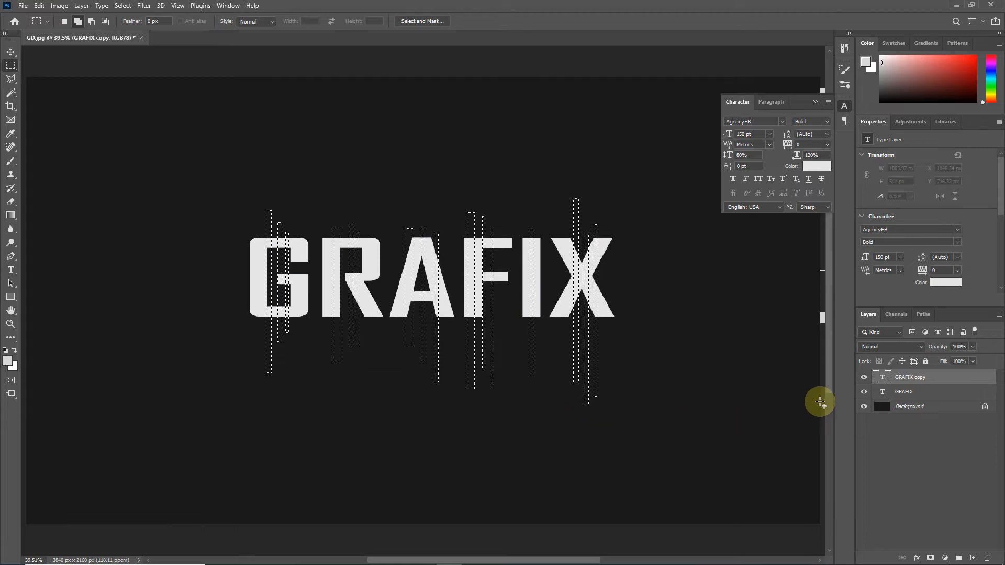
Step: Rasterize the GRAFIX copy layer, delete the selected strips to expose the blue text beneath, and clear the selection
right_click(915, 379)
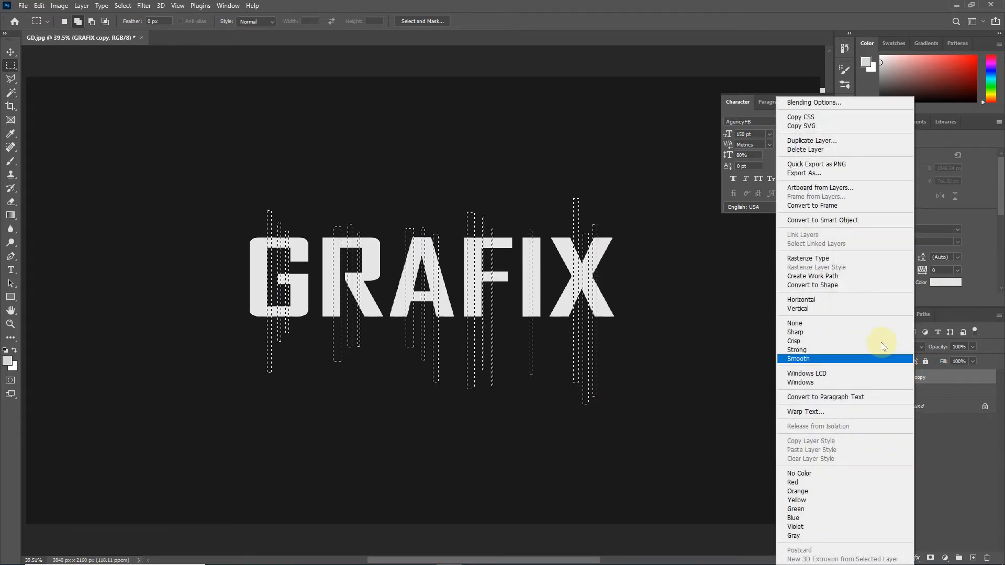
click(811, 259)
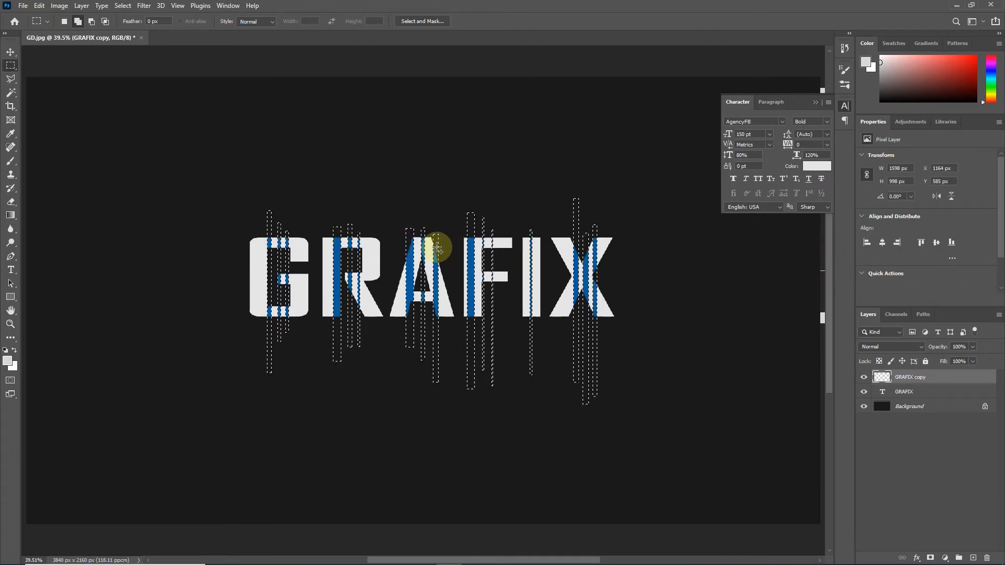
scroll(438, 260, up, 2)
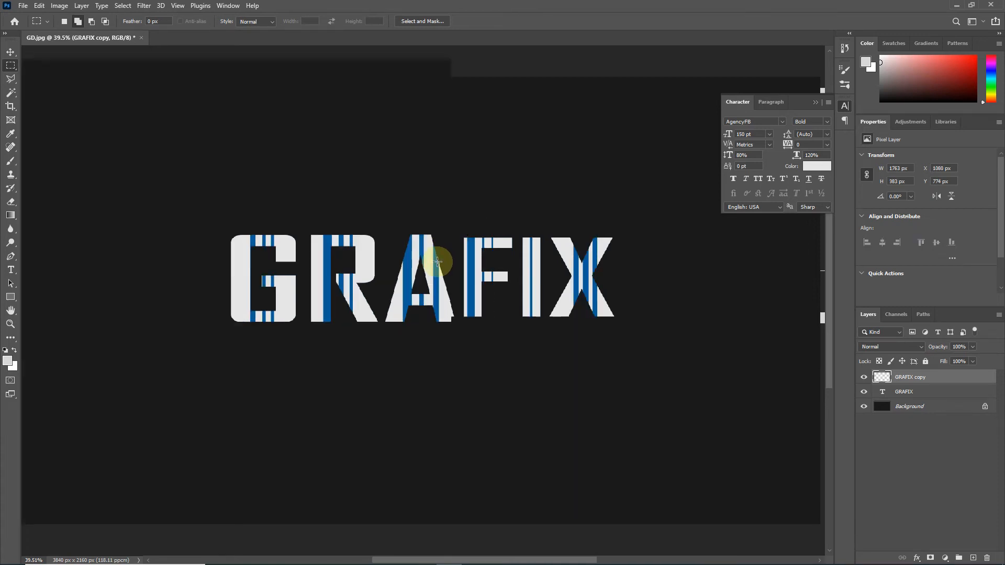
scroll(437, 261, up, 1)
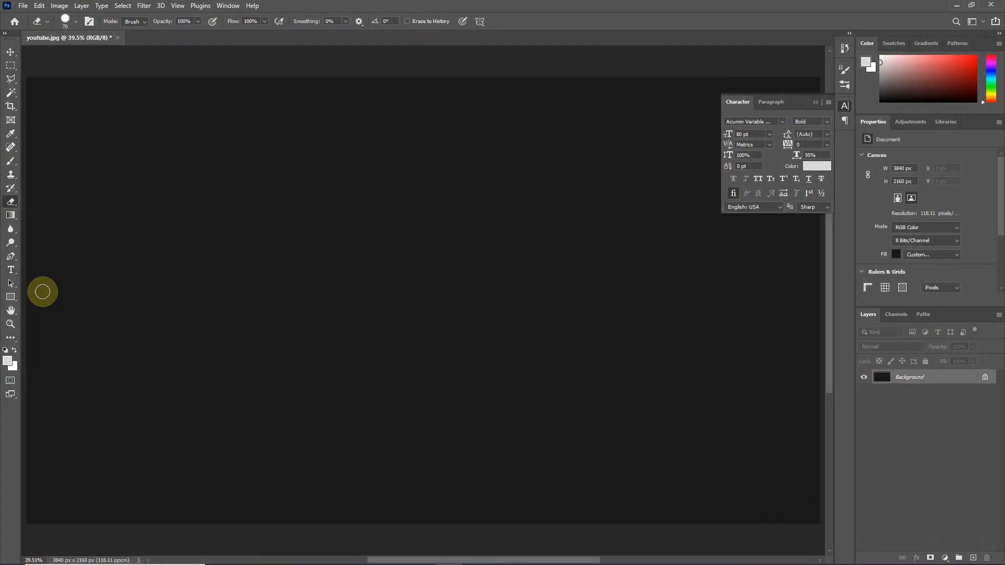
Step: Draw a light grey rectangle about 1892 × 543 px with a 0 px stroke and round its corners to about 77 px
drag(12, 297, 29, 294)
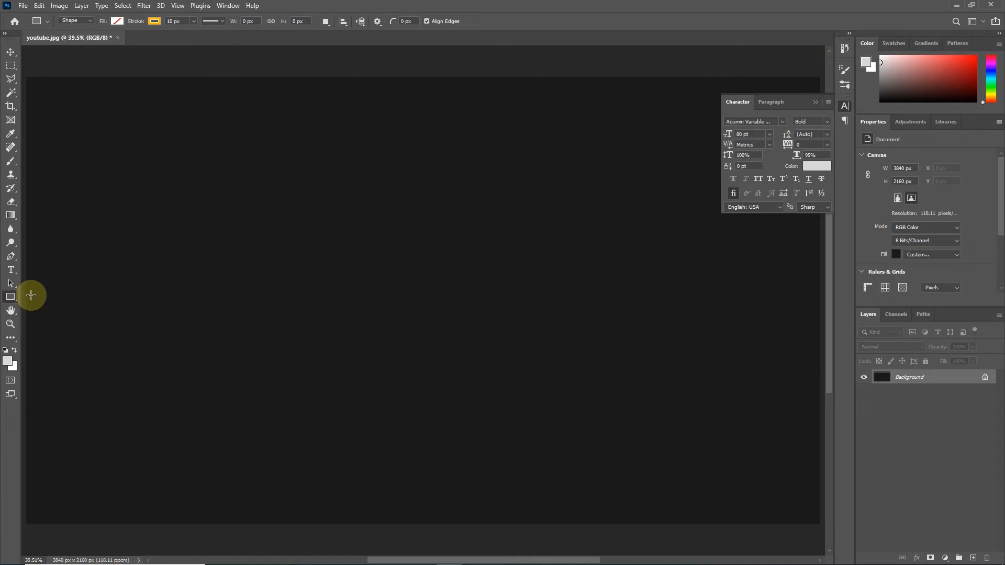
click(175, 21)
click(118, 22)
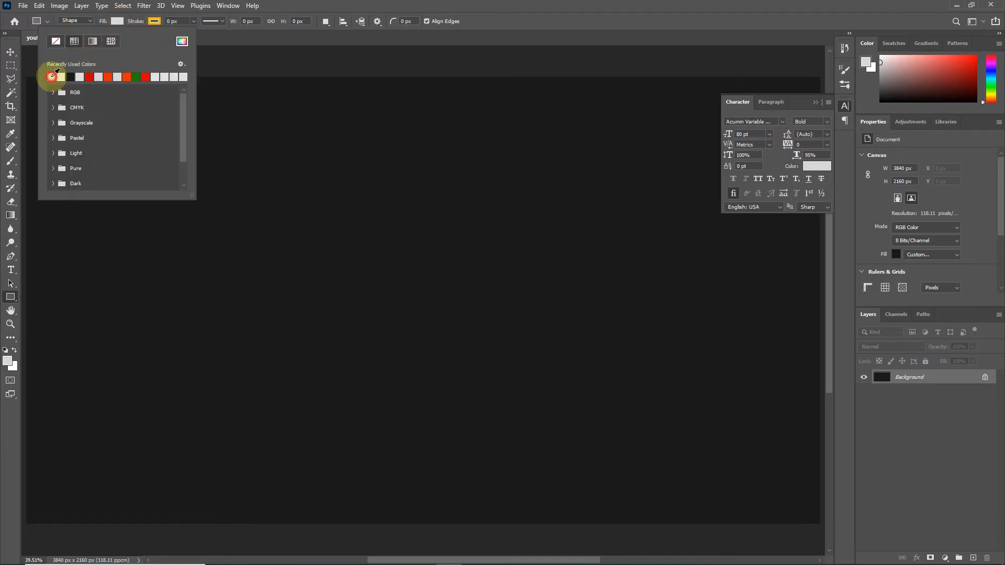
click(359, 9)
drag(212, 222, 603, 333)
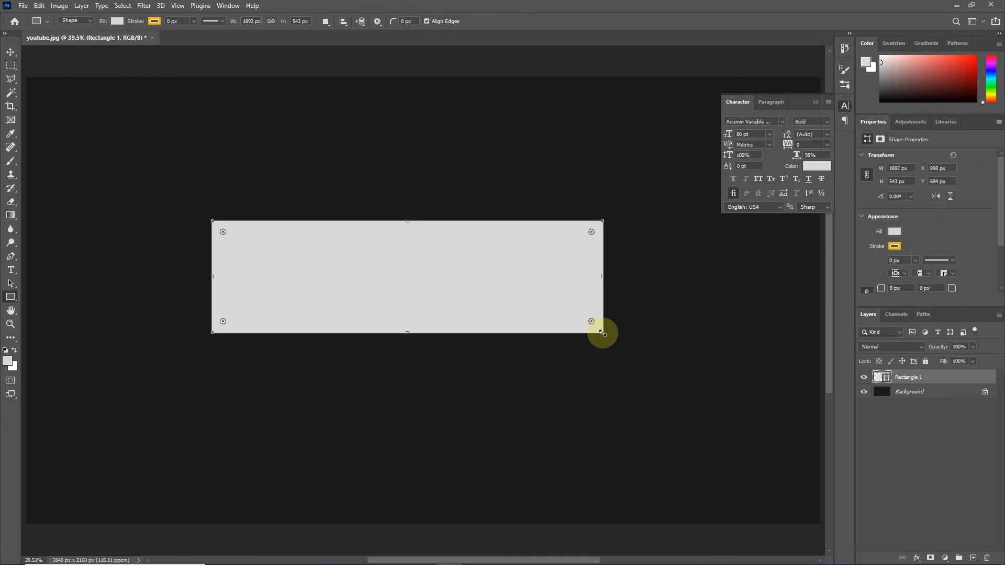
drag(592, 322, 588, 319)
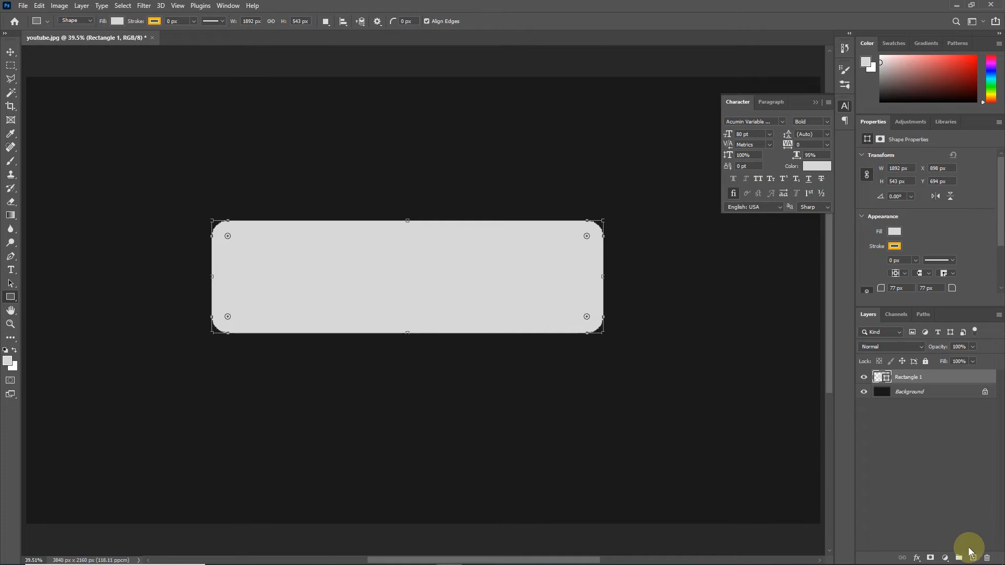
Step: On a new layer, draw an unfilled rectangle about 2021 × 683 px with a 10 px yellow stroke around the grey one
click(974, 559)
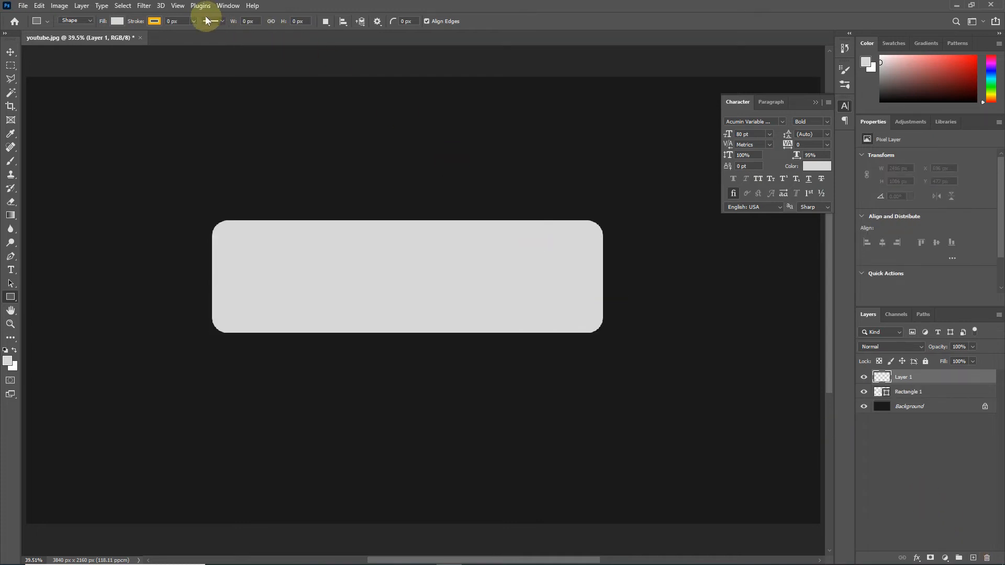
click(188, 21)
text(10)
key(Return)
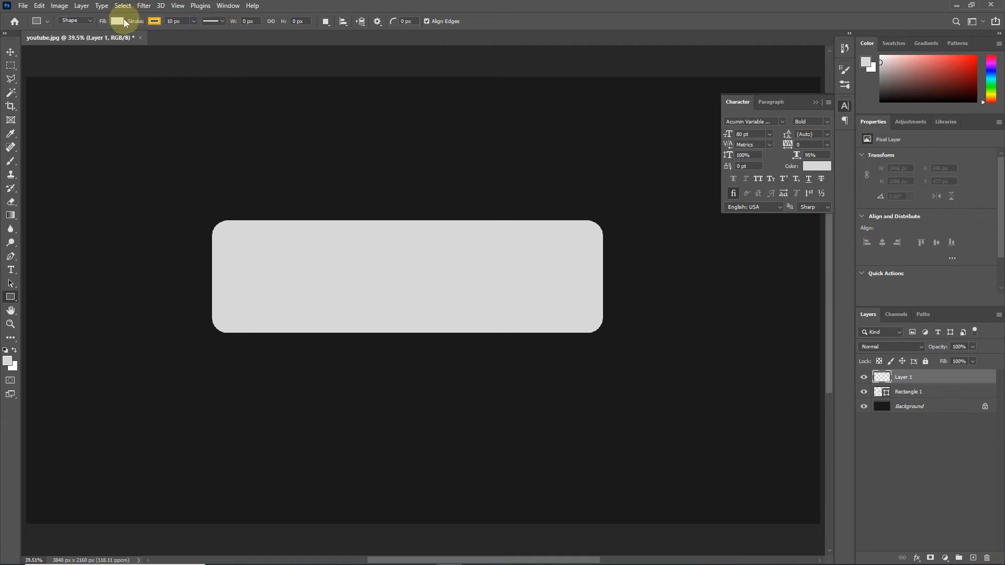
click(117, 21)
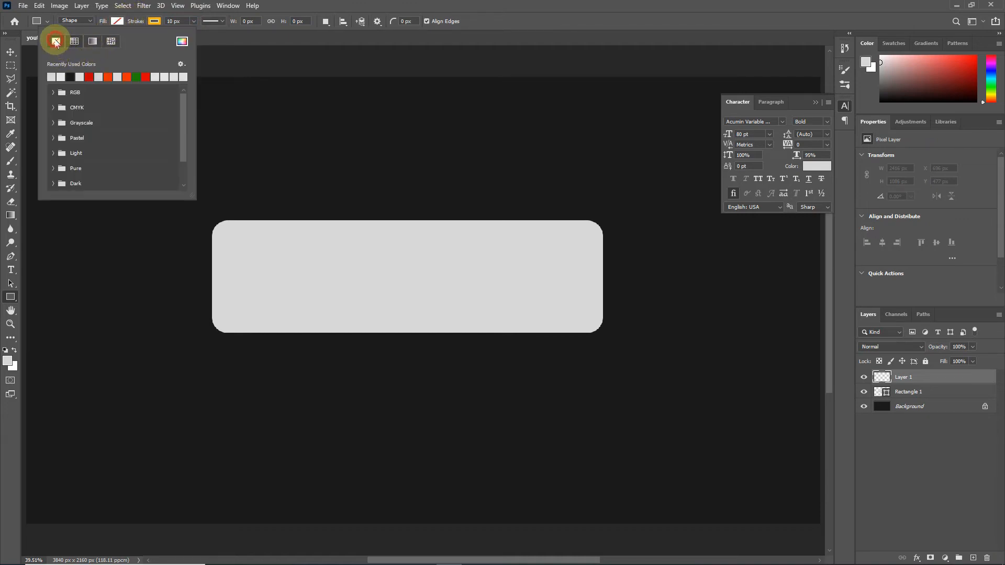
click(393, 3)
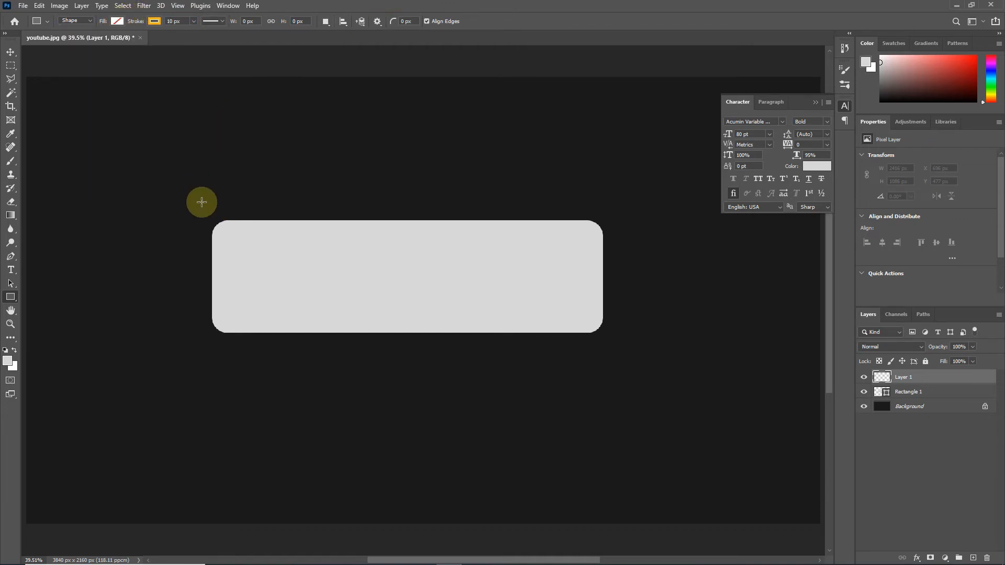
drag(200, 207, 615, 348)
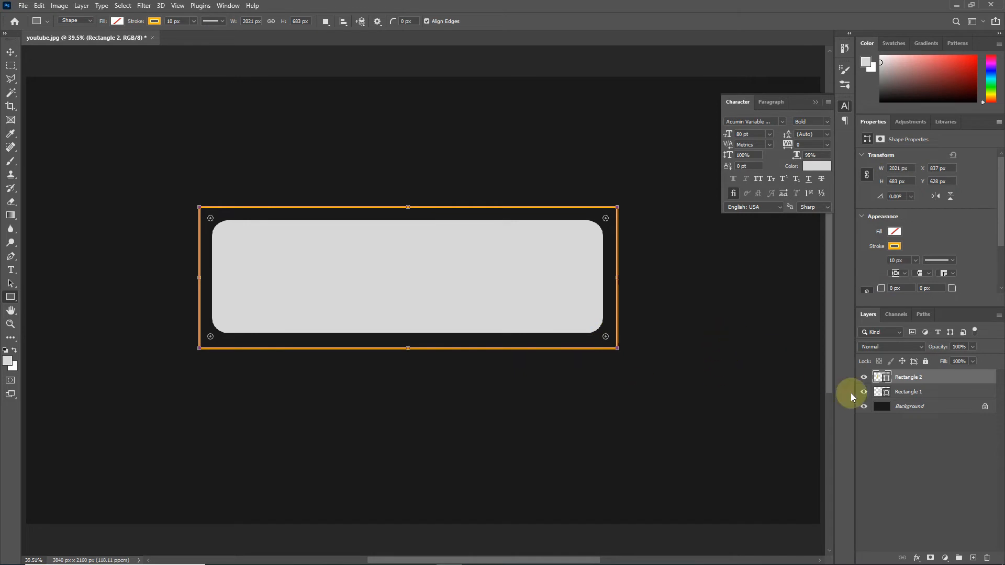
Step: Align the two rectangles on their horizontal and vertical centres and deselect both layers
shift+click(917, 395)
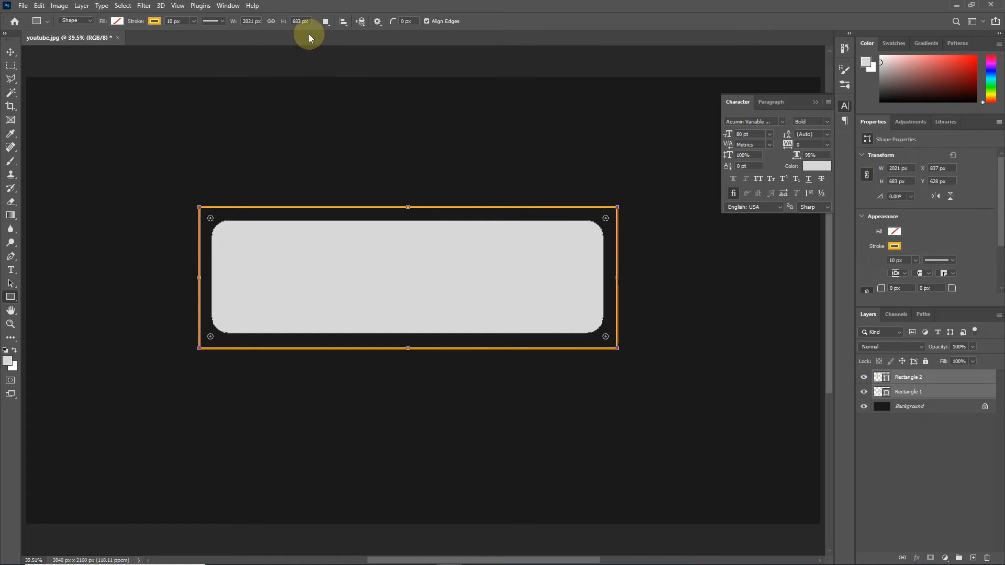
click(11, 51)
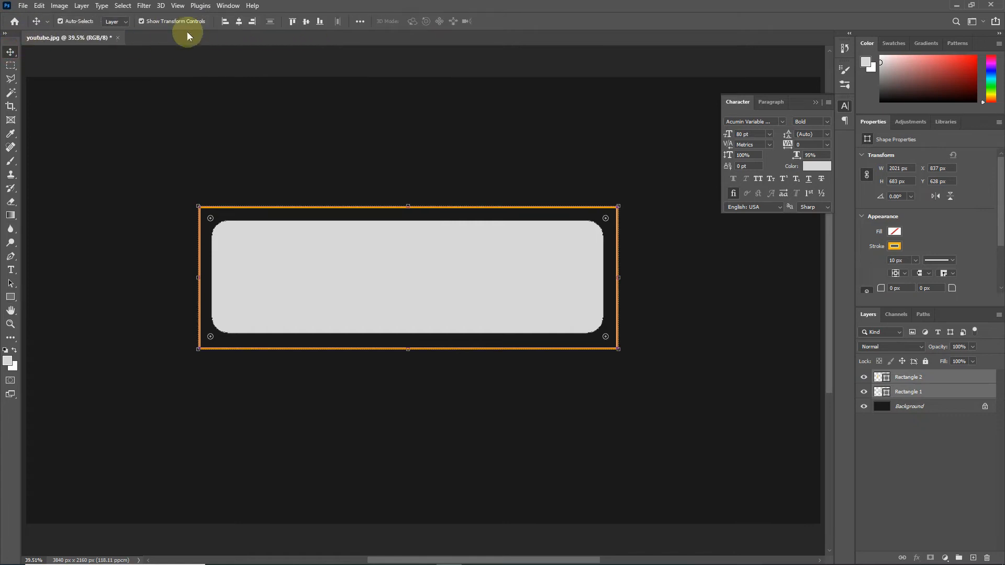
click(240, 21)
click(306, 22)
click(922, 486)
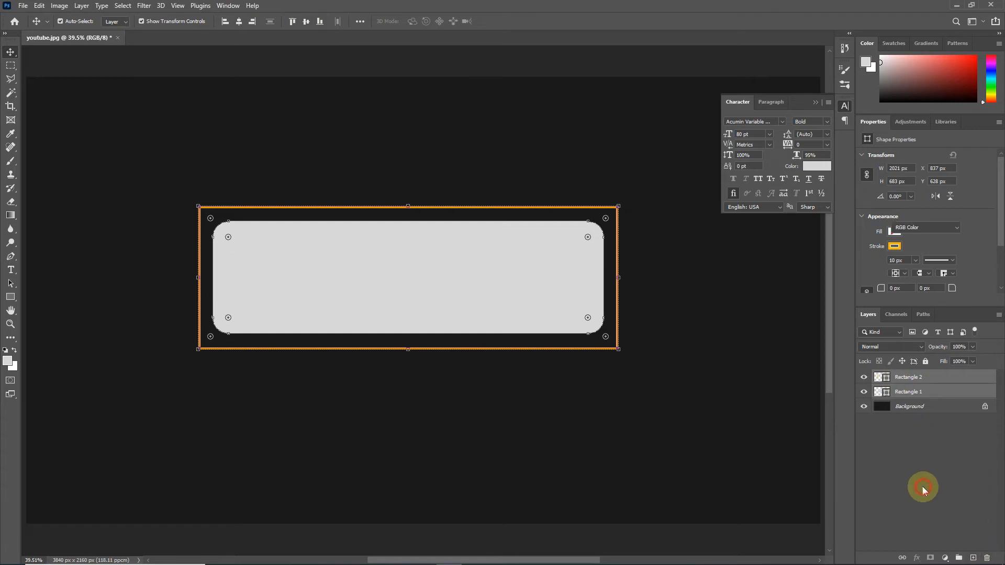
Step: Add the text SUBSCRIBE in Acumin Variable Concept Bold at 80 pt over the grey rectangle
click(6, 271)
click(28, 268)
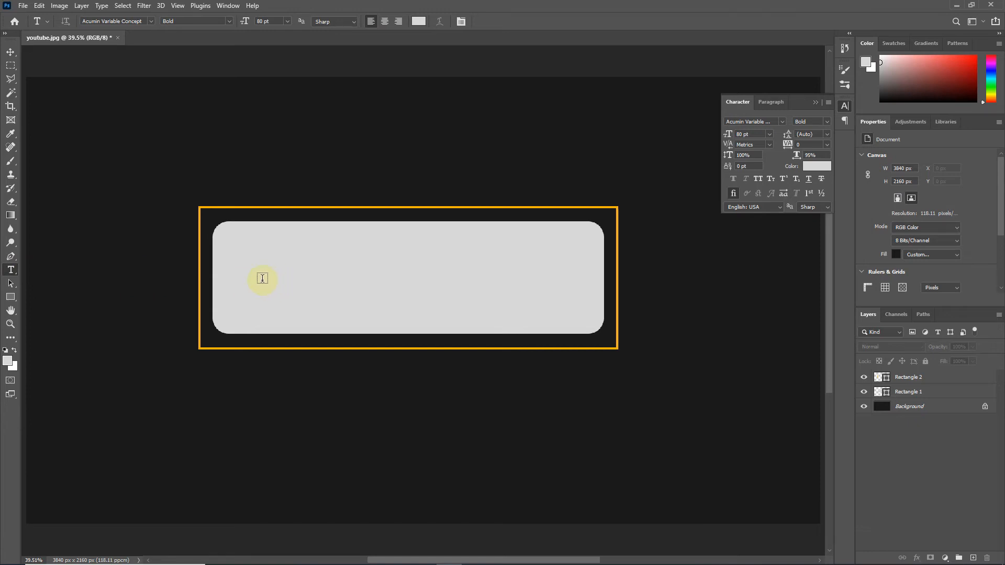
click(263, 278)
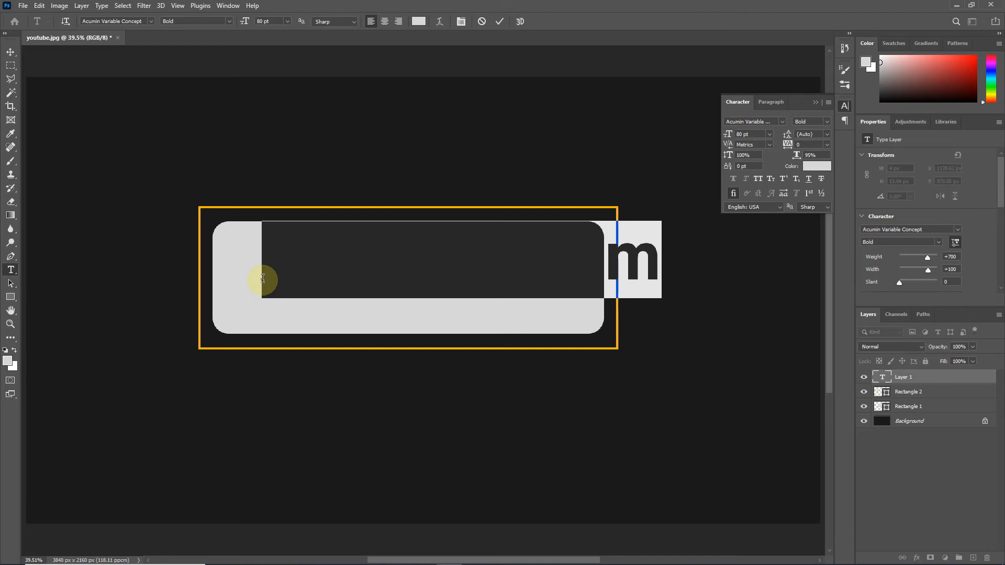
key(BackSpace)
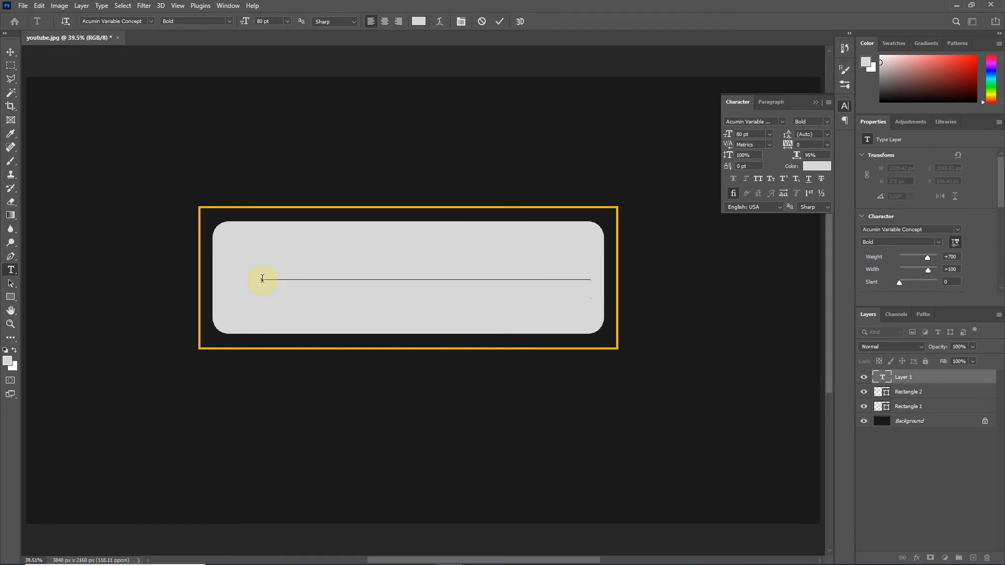
key(ctrl+v)
click(498, 22)
Step: Colour the SUBSCRIBE text with the dark background colour and centre it on the light grey rounded rectangle
click(803, 167)
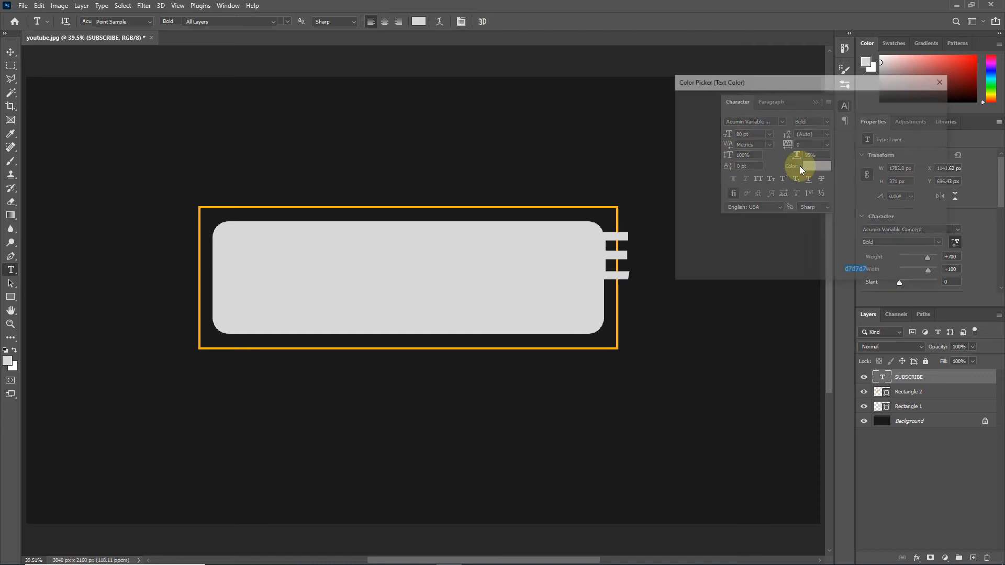
click(610, 150)
click(906, 100)
drag(556, 257, 523, 275)
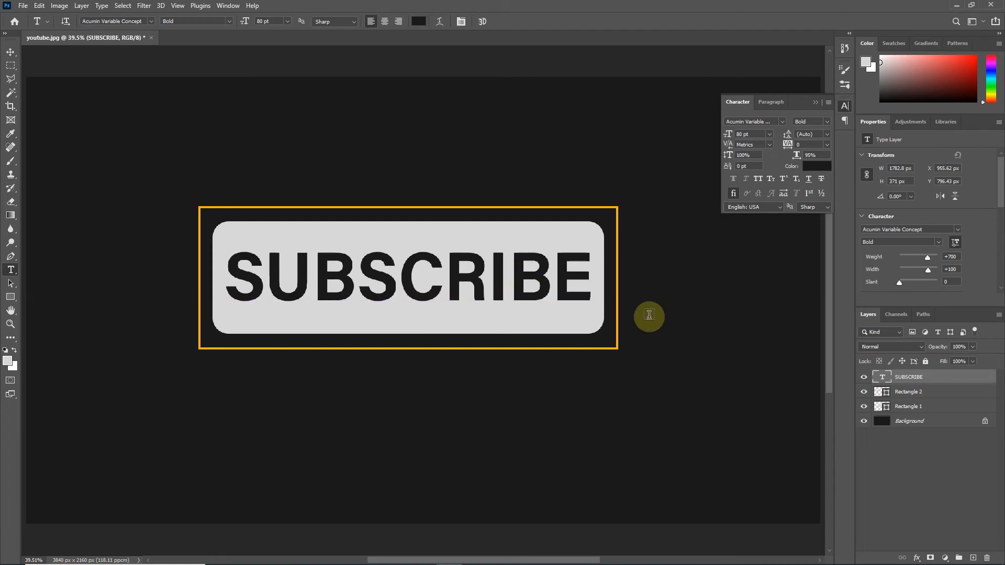
Step: Convert the yellow-outlined rectangle layer to a smart object
click(923, 394)
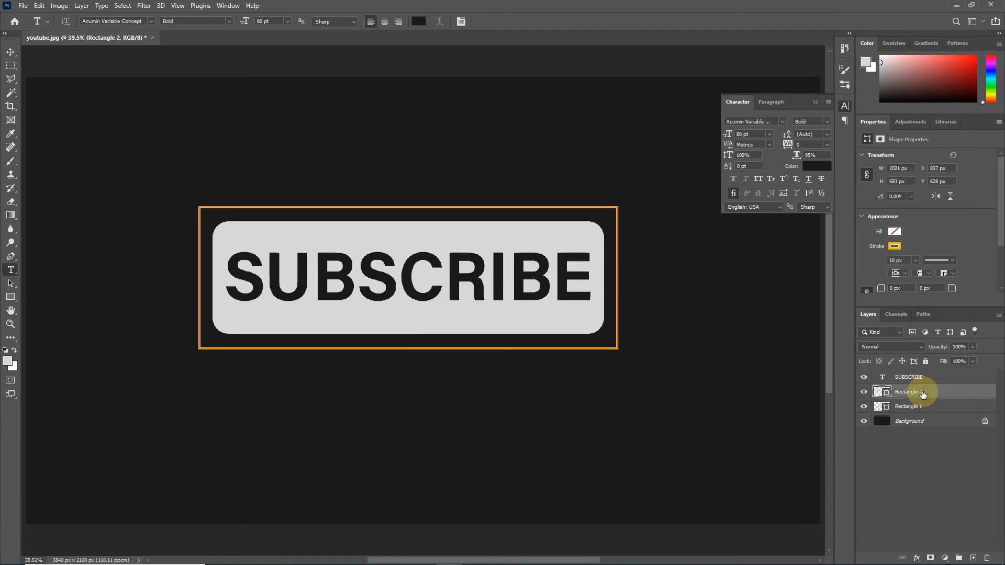
right_click(923, 395)
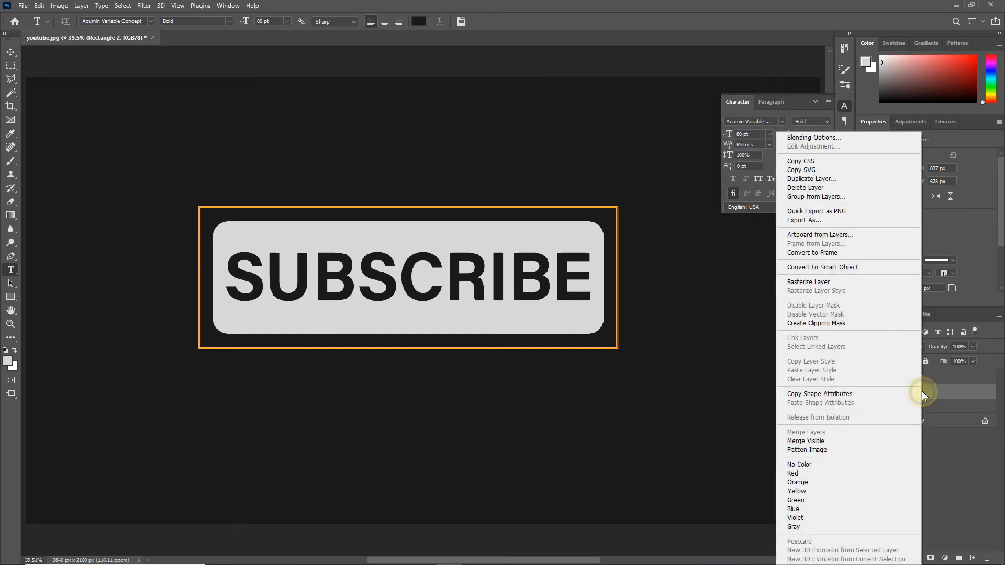
click(838, 267)
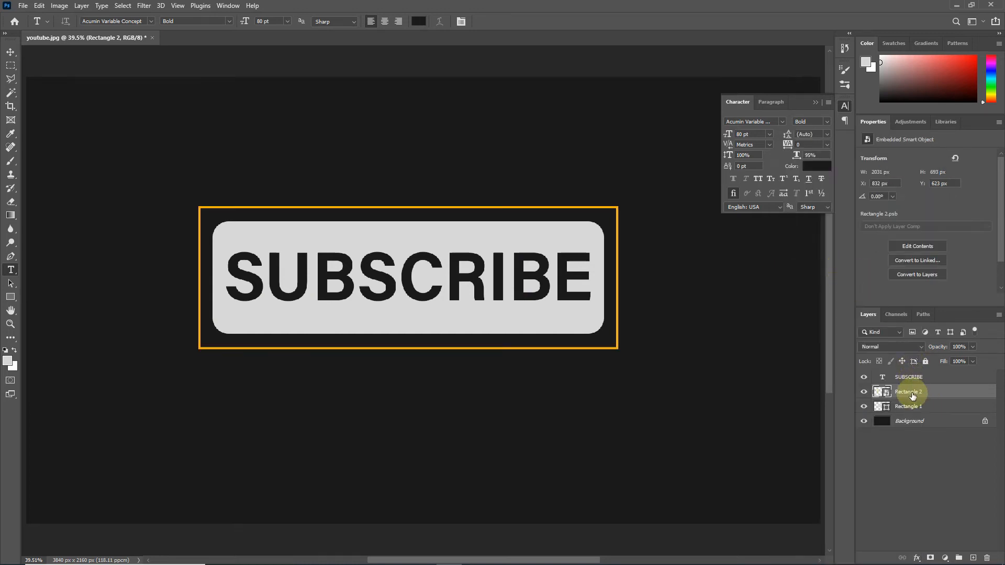
Step: Warp the yellow frame, pulling its upper-right and lower-left corners outward and its upper-left and lower-right corners inward along the grey rectangle's edges
key(ctrl+t)
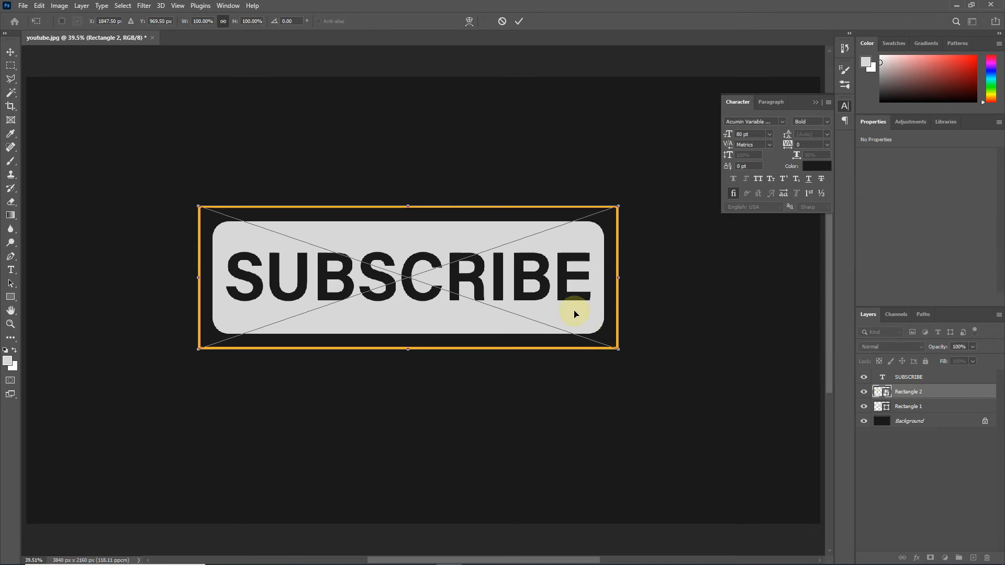
right_click(492, 277)
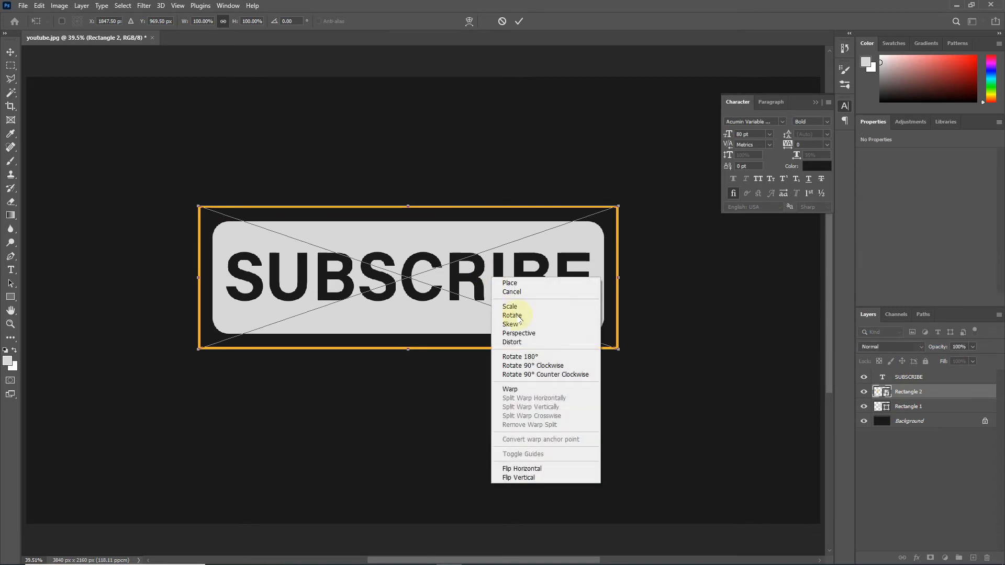
click(540, 390)
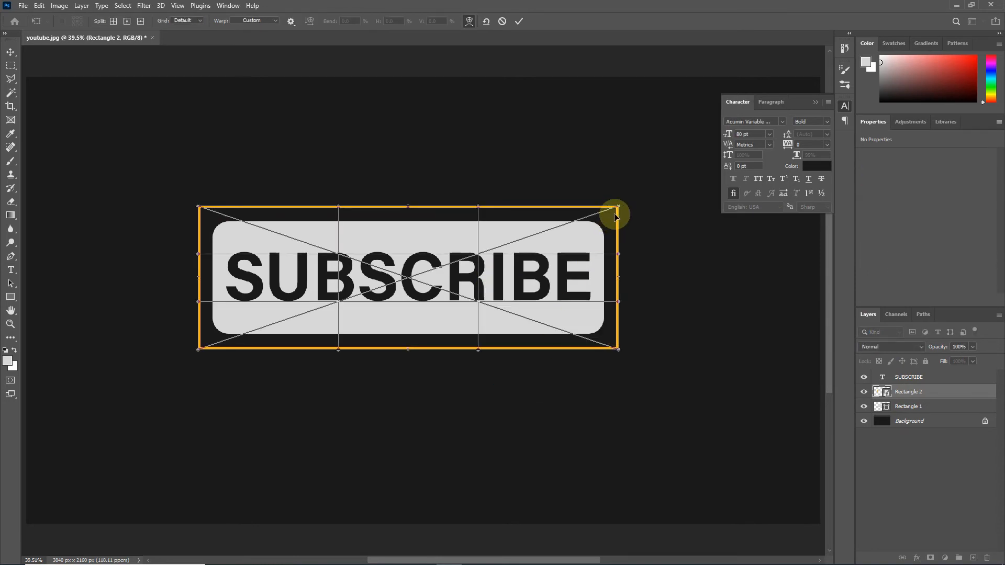
drag(619, 207, 676, 156)
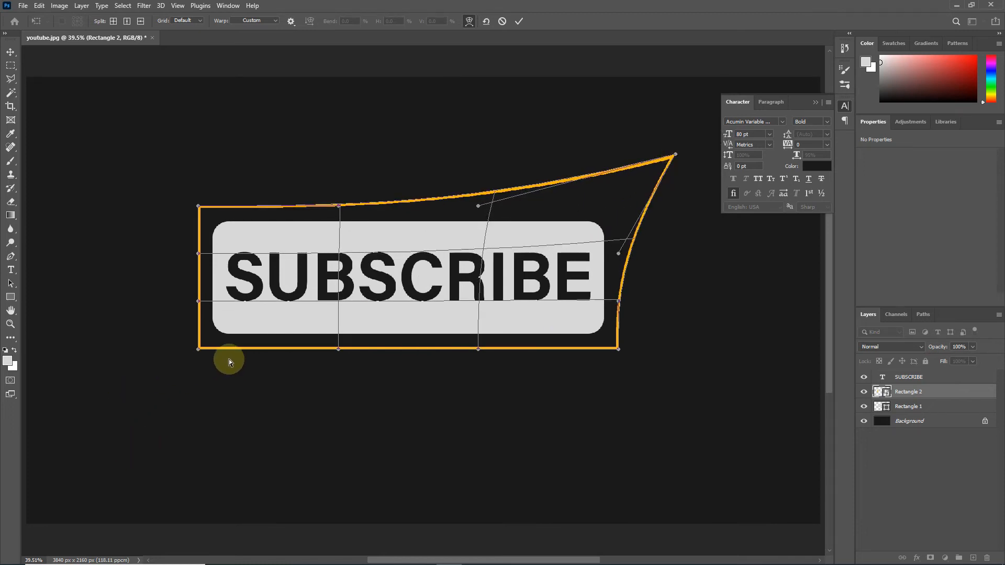
drag(198, 349, 161, 403)
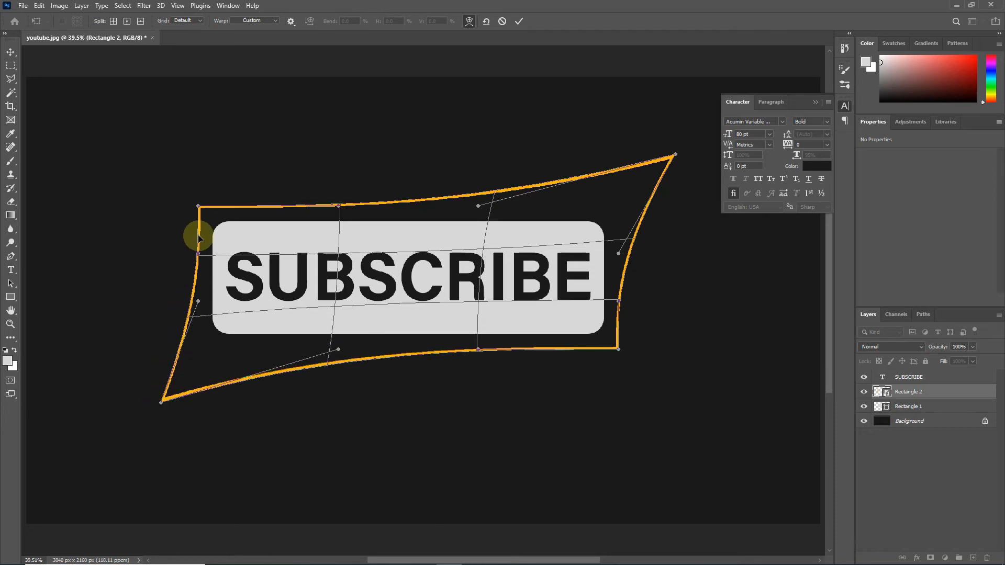
drag(199, 208, 304, 217)
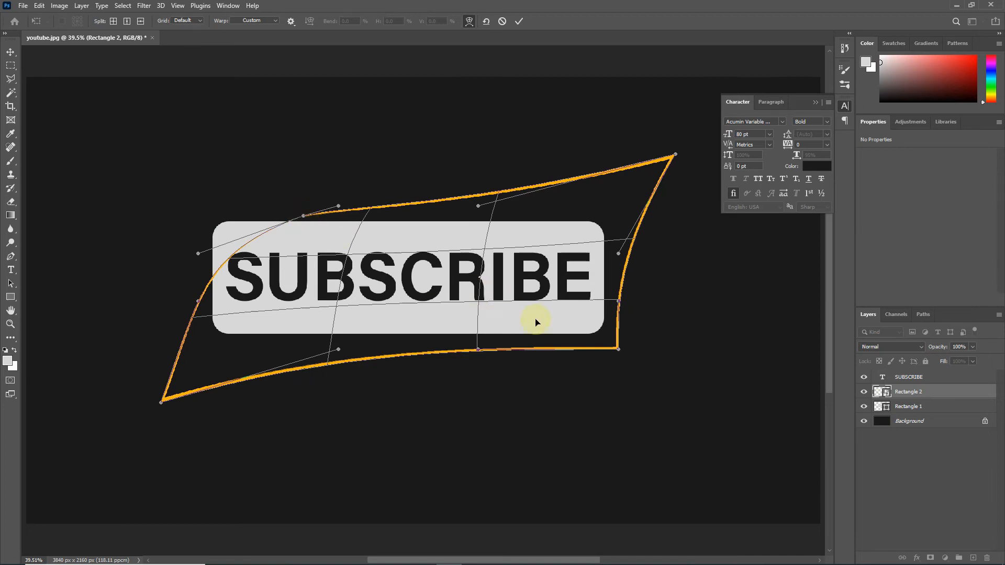
drag(619, 351, 513, 335)
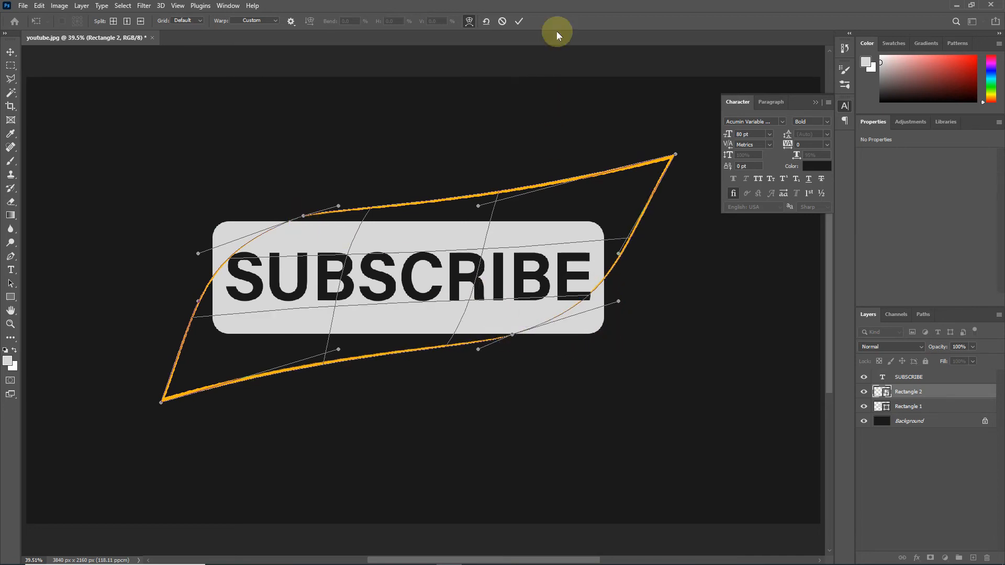
click(516, 23)
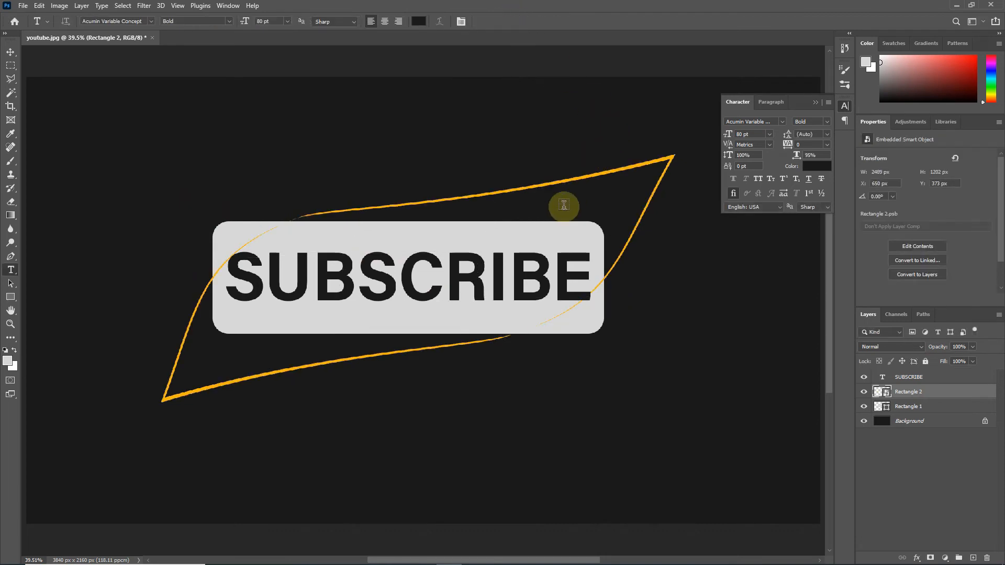
Step: In the grafix1.jpg document, draw a rectangle about 1742 × 438 px with no fill and a 10 px yellow stroke
key(t)
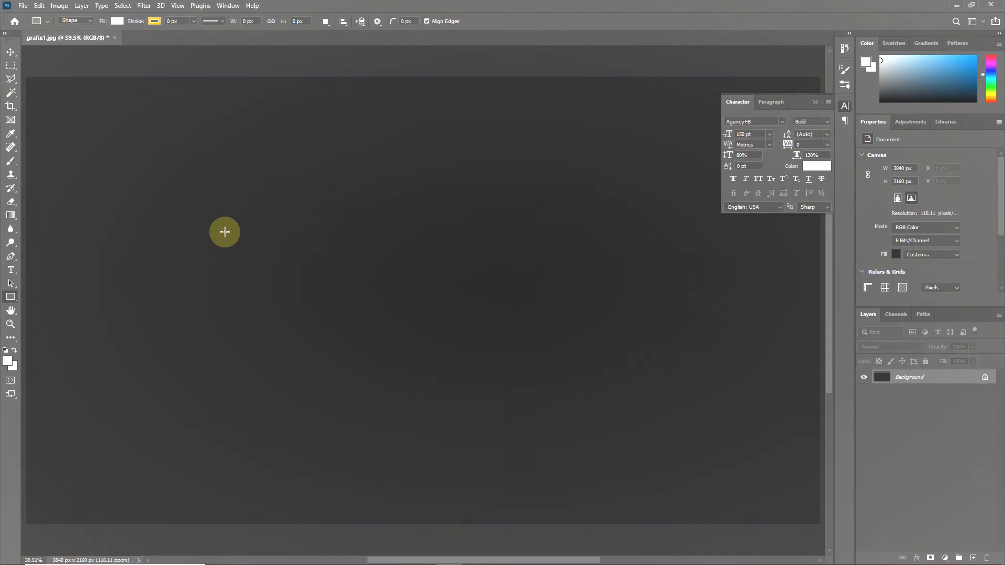
drag(224, 233, 585, 323)
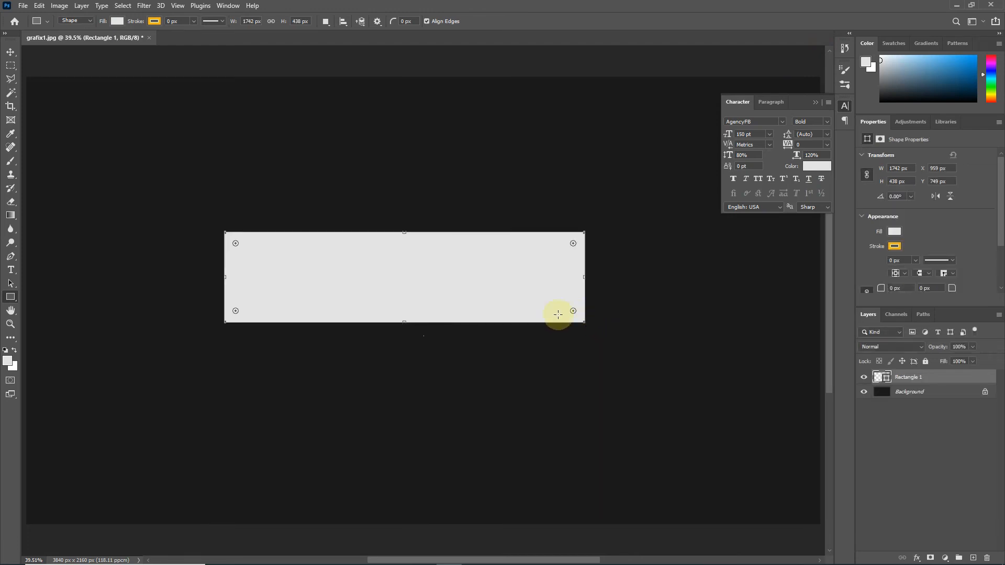
click(177, 21)
text(10)
key(Return)
click(117, 23)
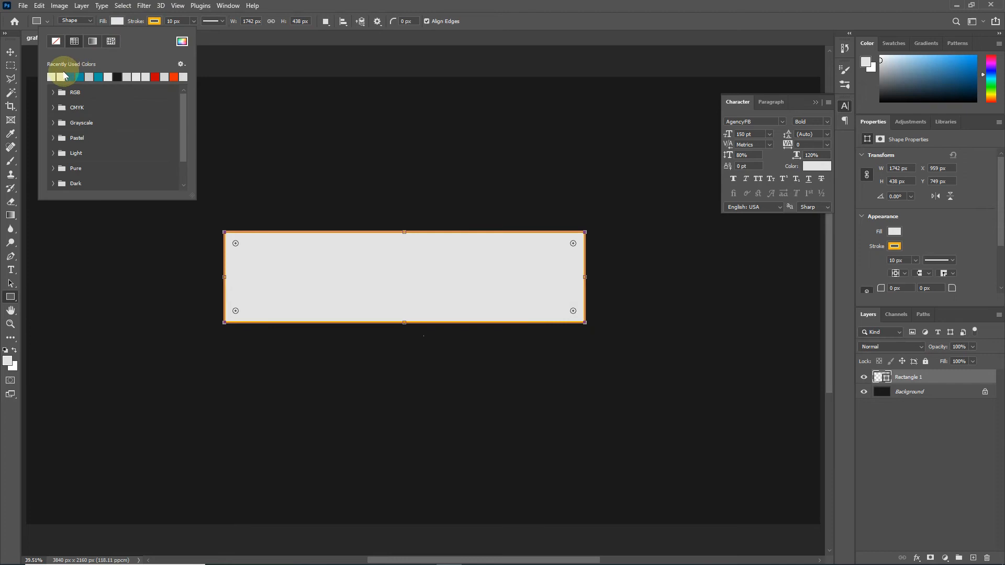
click(56, 41)
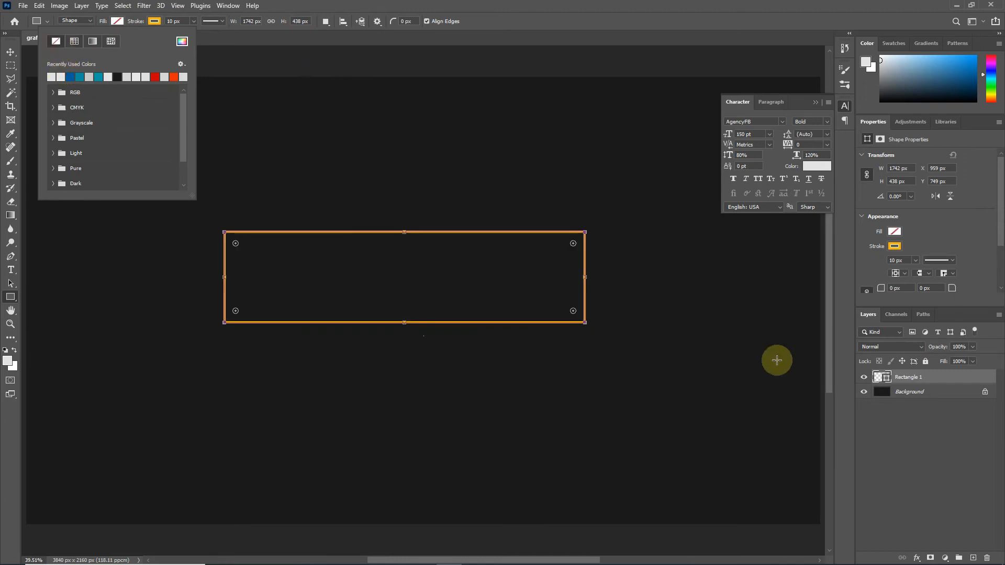
Step: On a new layer, draw a light grey rectangle about 1522 × 280 px with a 0 px stroke inside the yellow frame
click(913, 432)
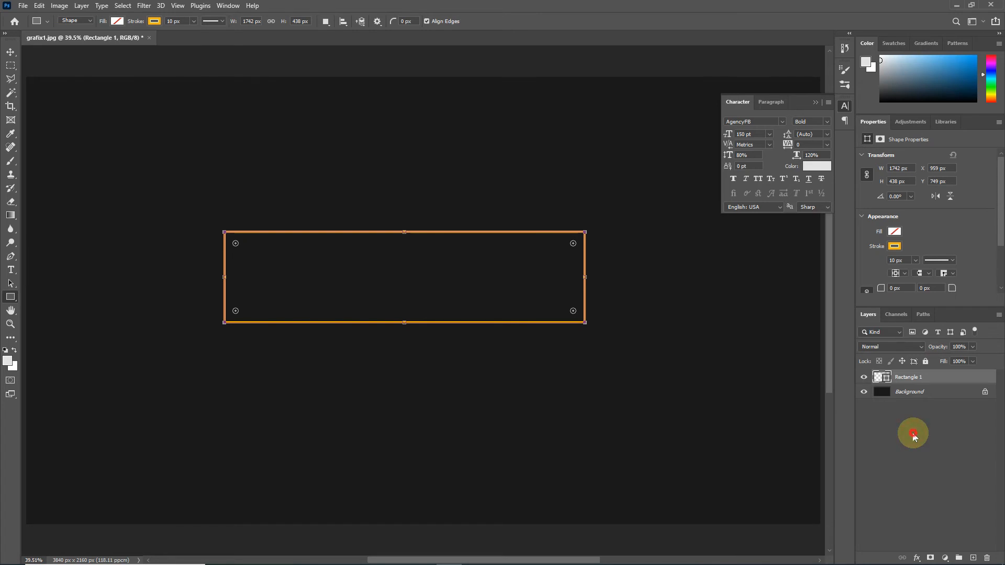
click(913, 433)
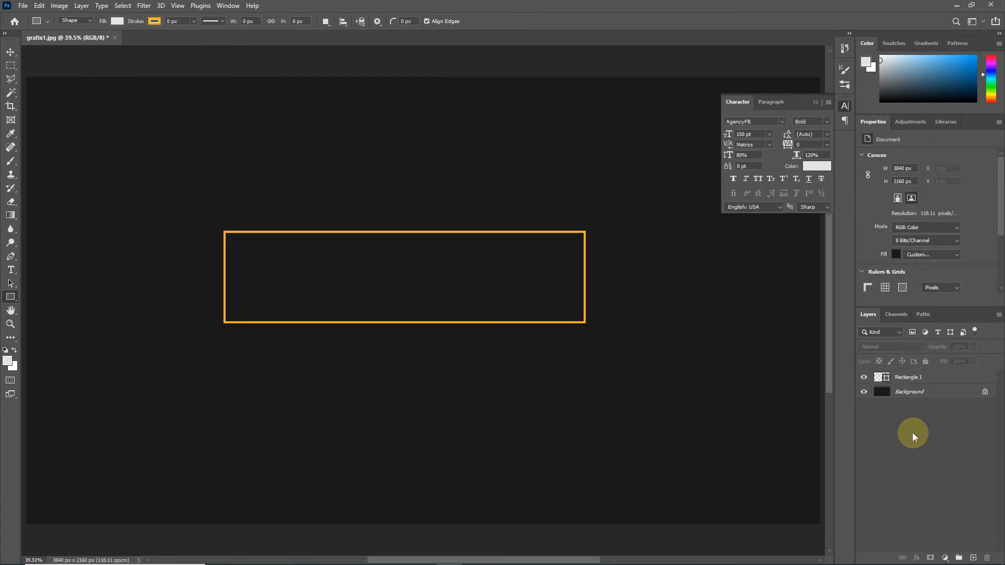
click(972, 558)
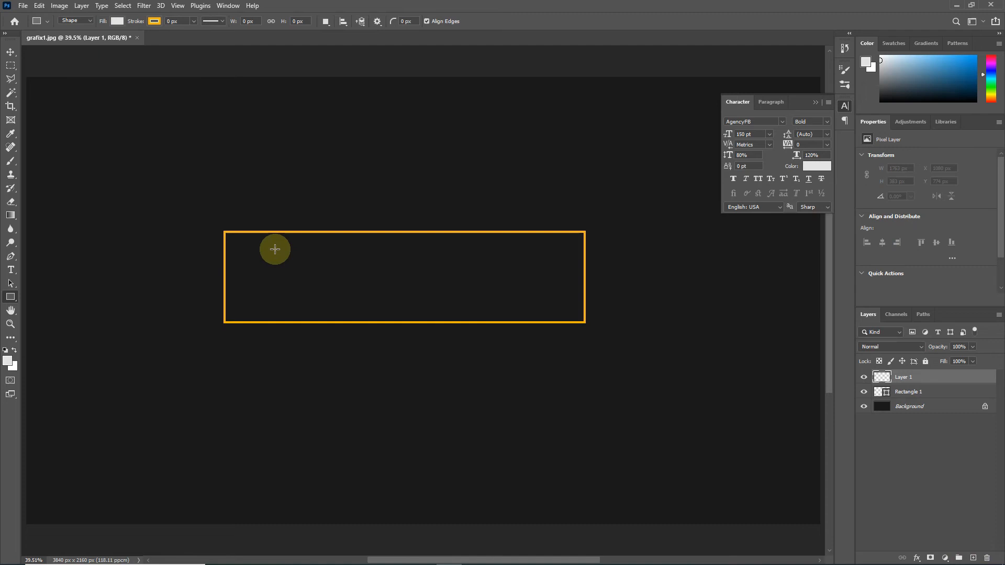
drag(247, 249, 561, 306)
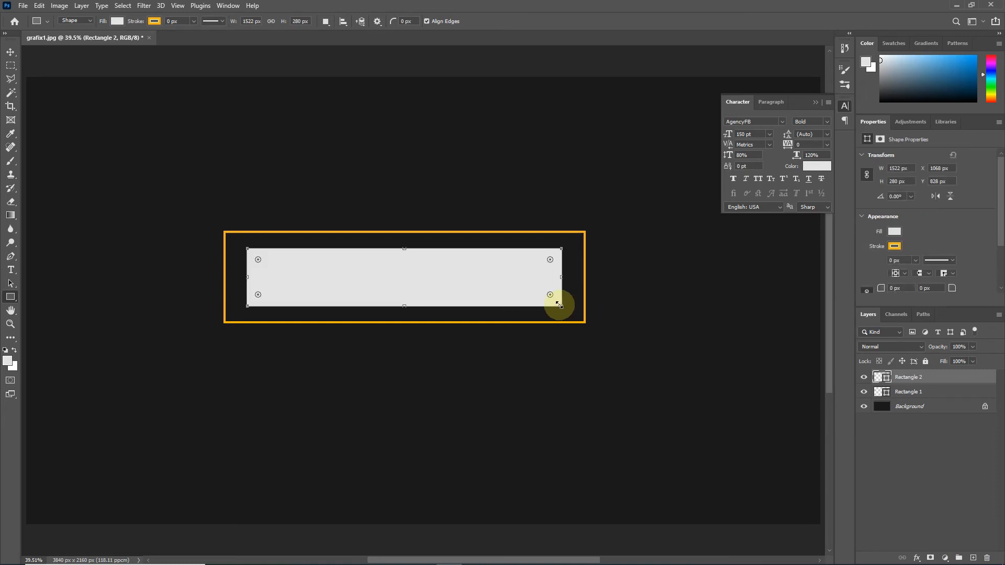
Step: Align the grey rectangle and the yellow frame on their horizontal and vertical centres and deselect both layers
shift+click(897, 395)
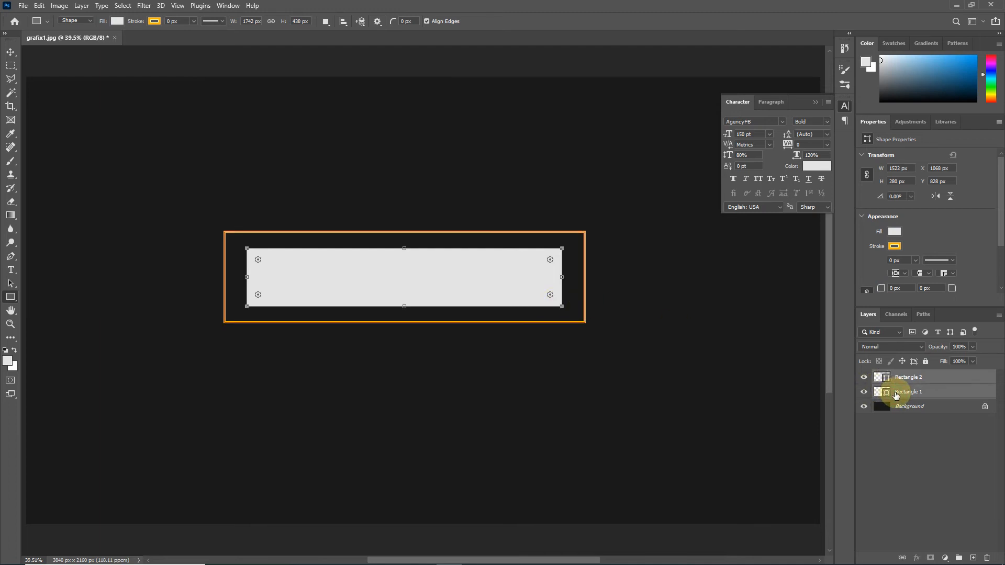
click(11, 52)
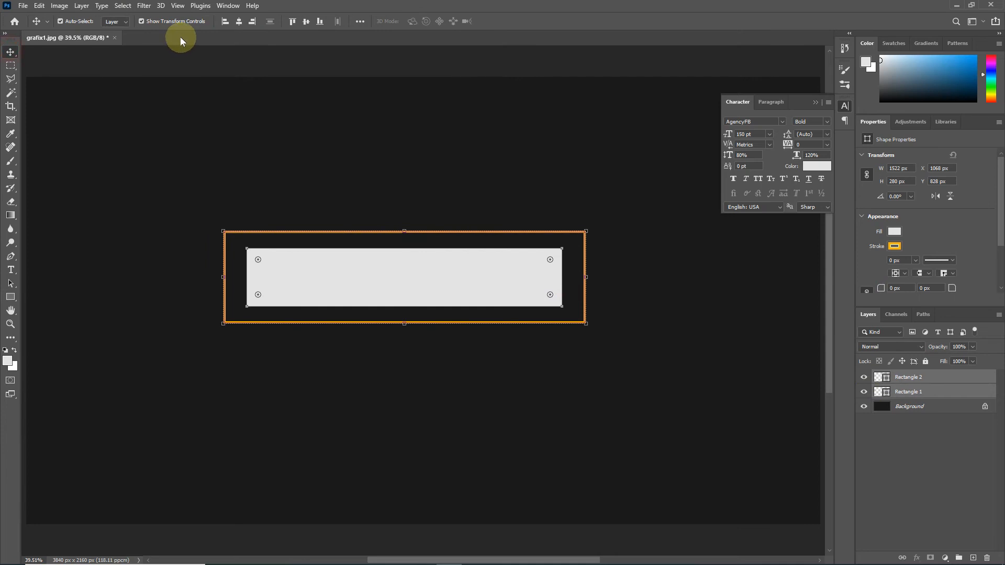
click(241, 21)
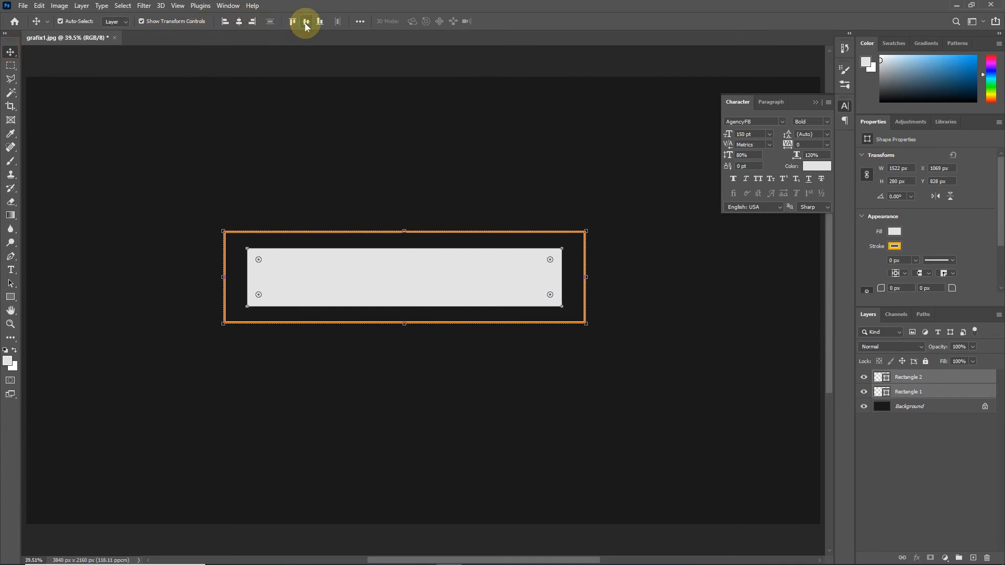
click(906, 448)
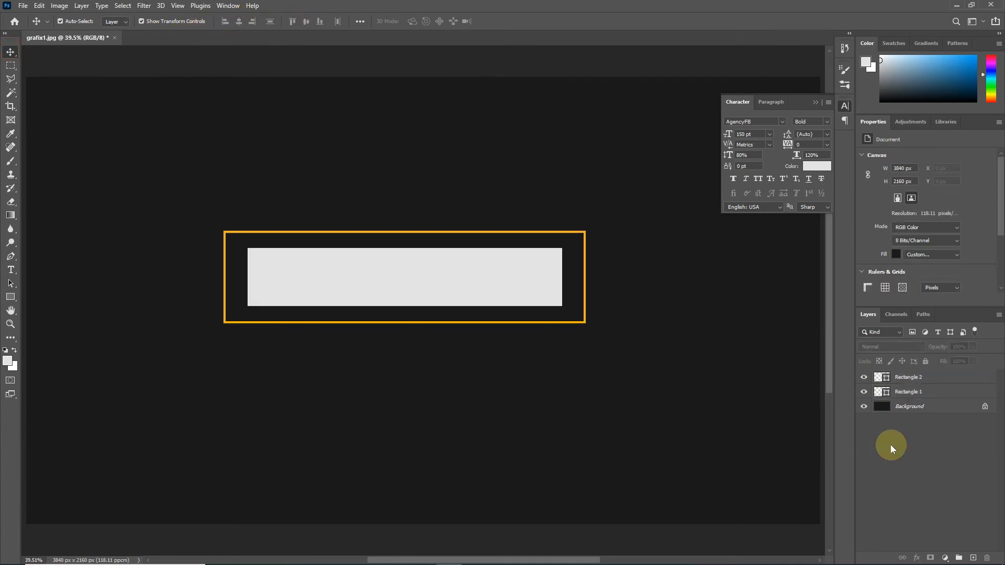
Step: Start a horizontal text on the grey rectangle in AgencyFB Bold at 50 pt, coloured with the dark background colour
click(12, 270)
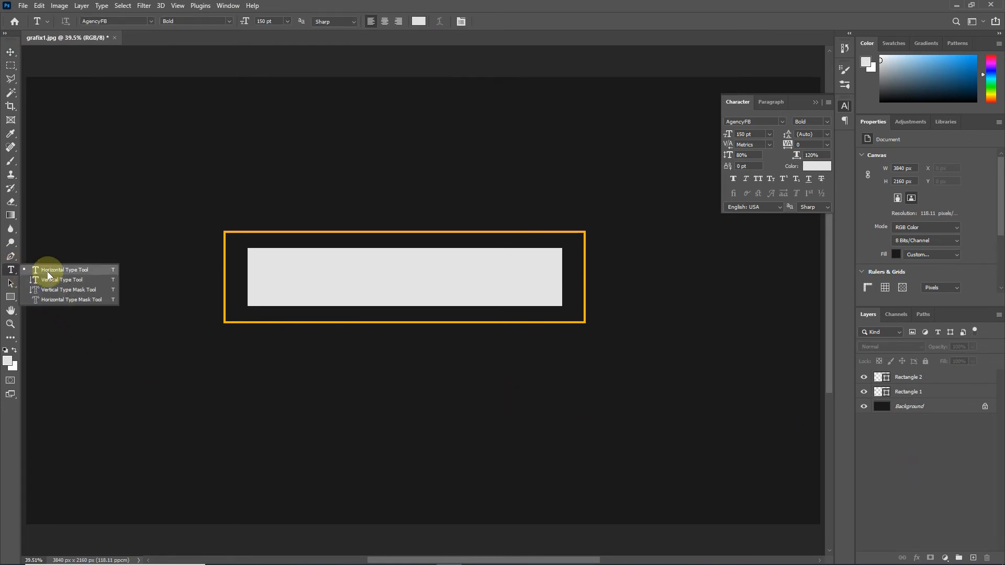
click(46, 277)
click(265, 274)
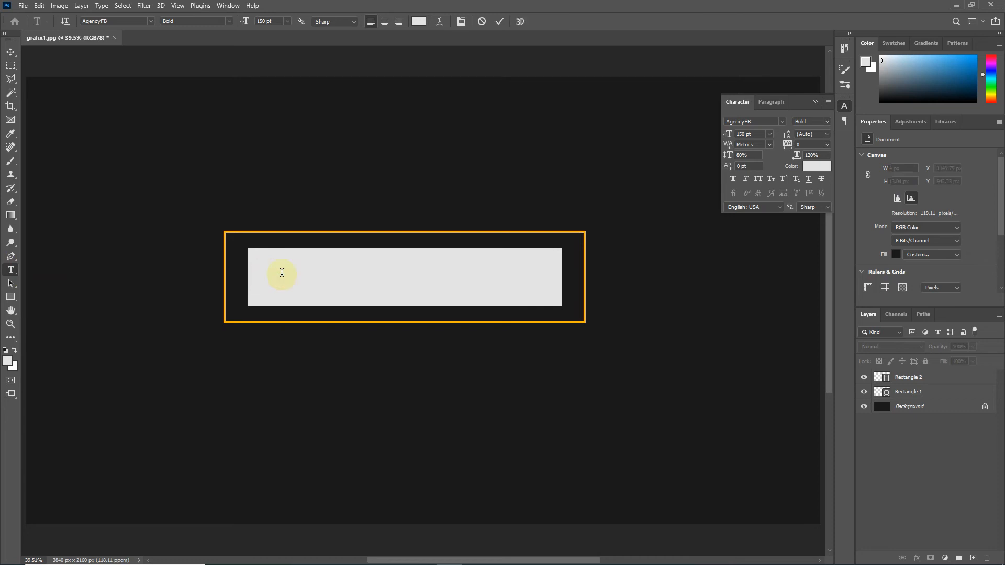
click(416, 22)
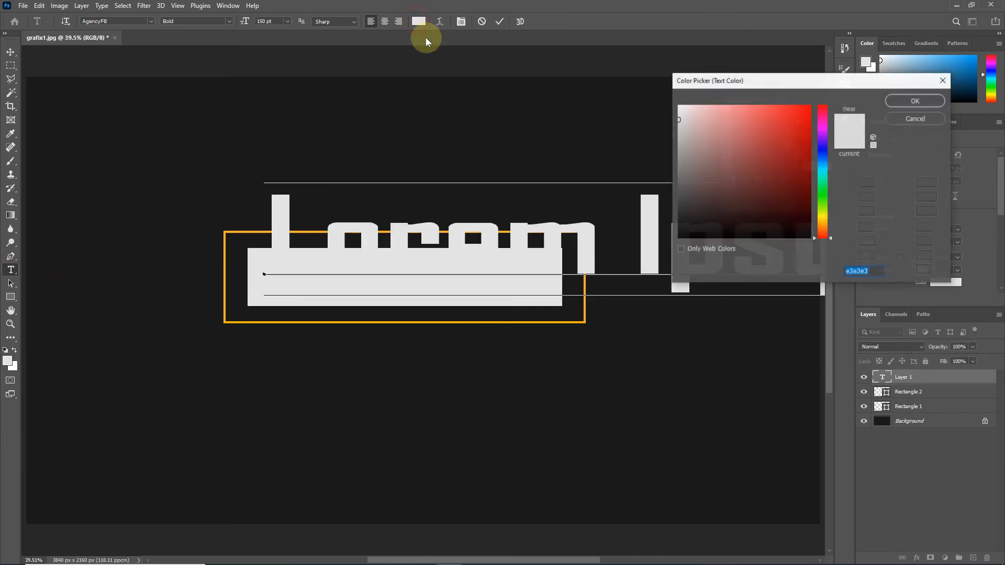
click(574, 137)
click(915, 100)
click(844, 106)
click(757, 135)
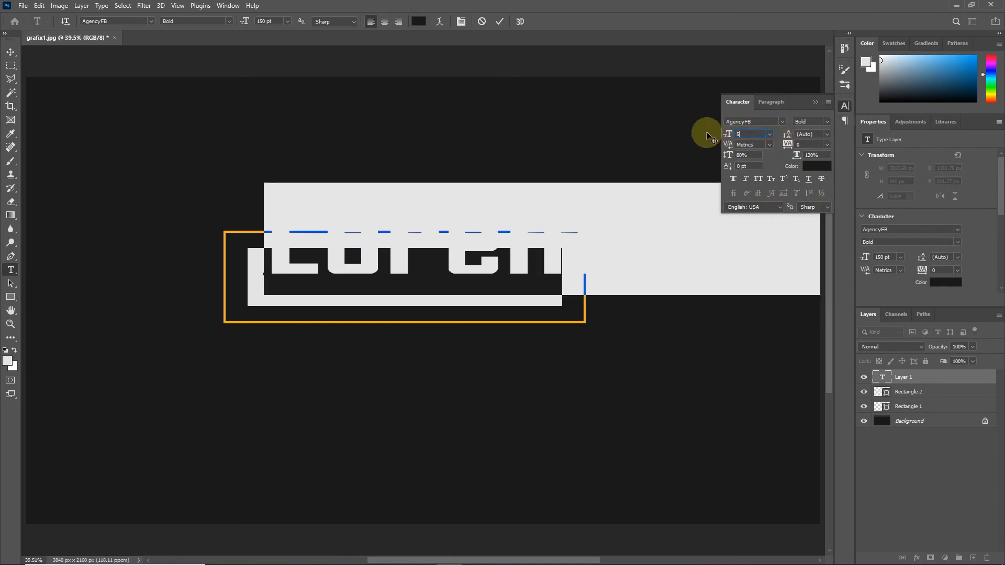
text(50)
key(Return)
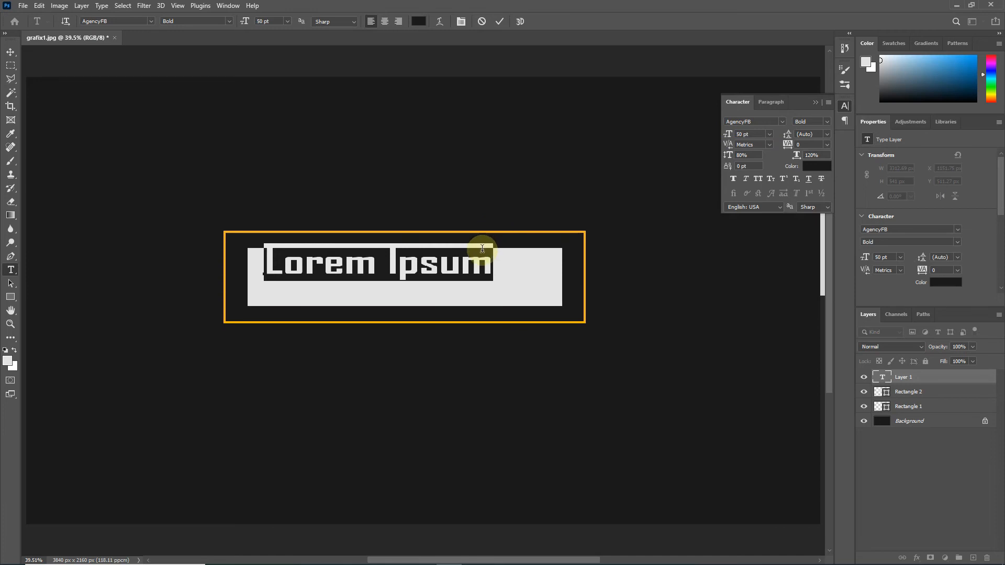
Step: Enter the text YOUTUBE and move it to the centre of the grey rectangle
text(YOUTUBE)
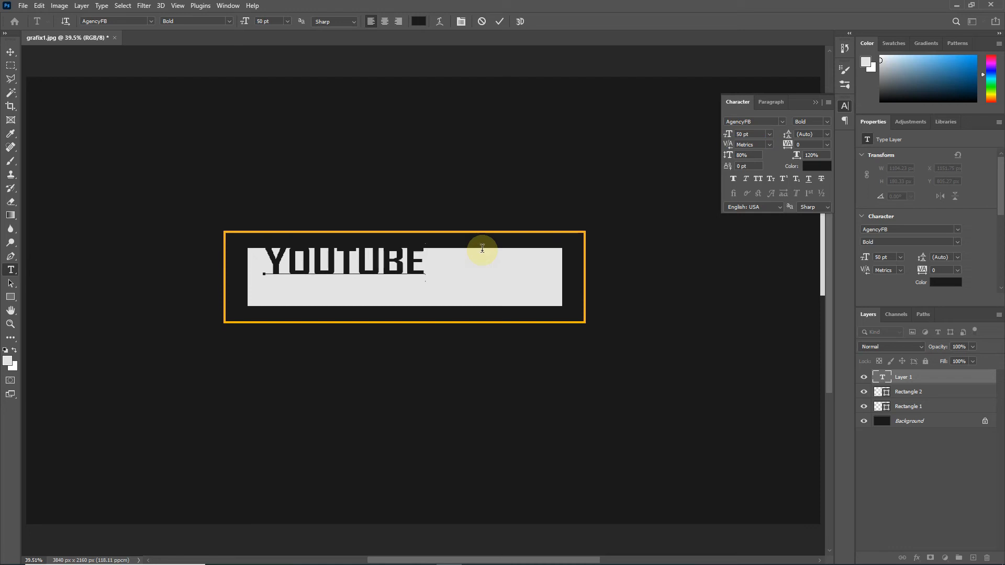
click(500, 22)
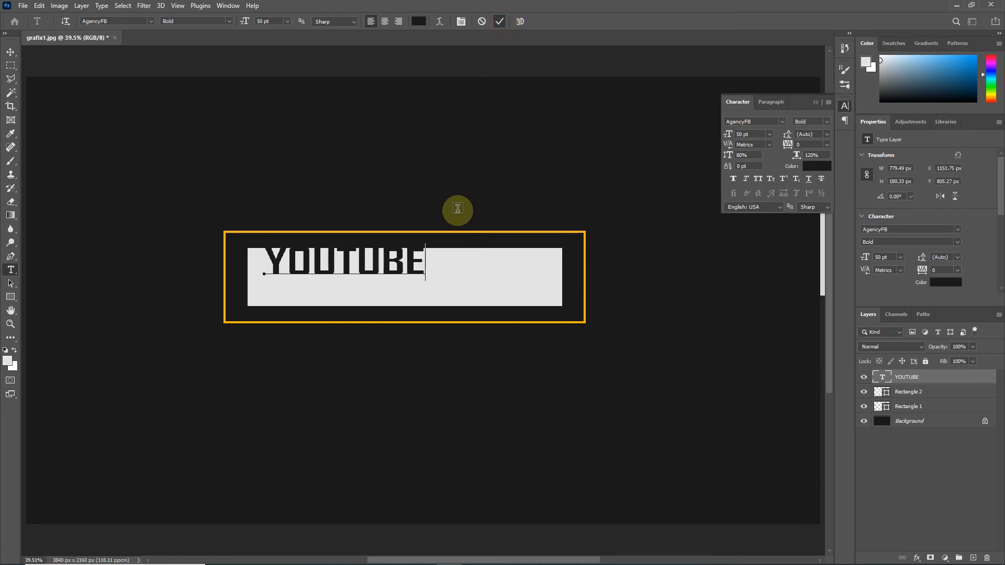
drag(410, 262, 462, 276)
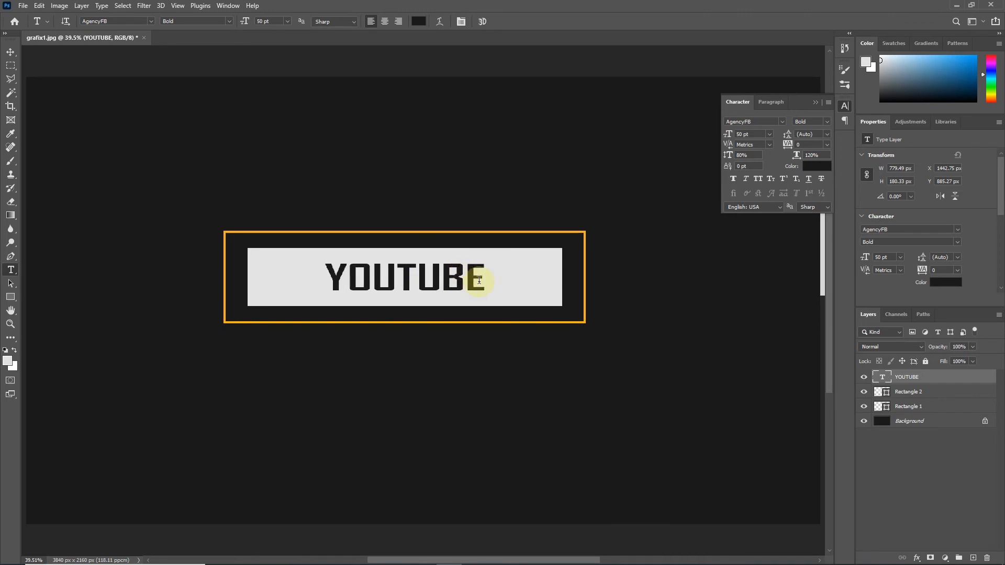
Step: Set the YOUTUBE text's size to 70 pt
drag(753, 134, 709, 130)
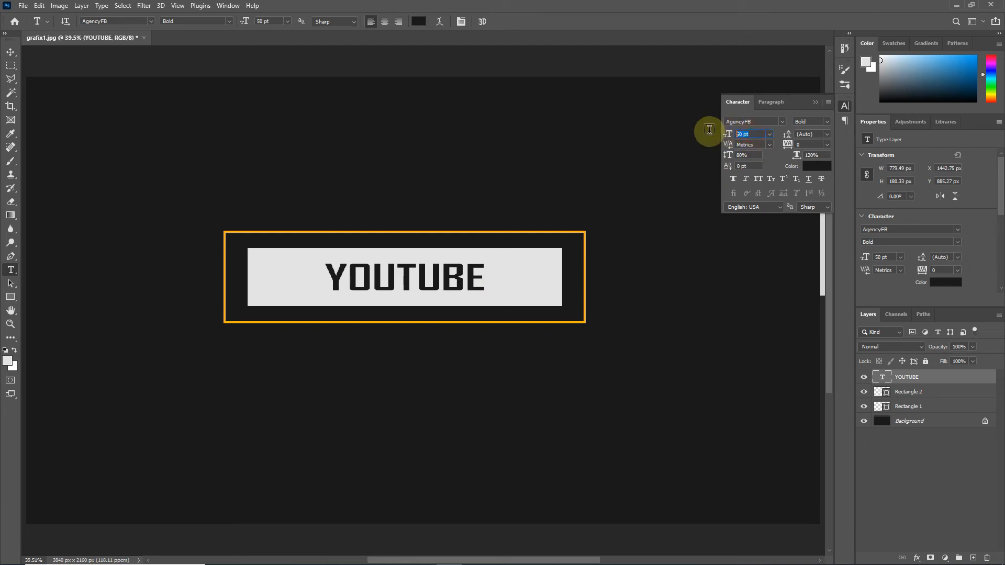
text(70)
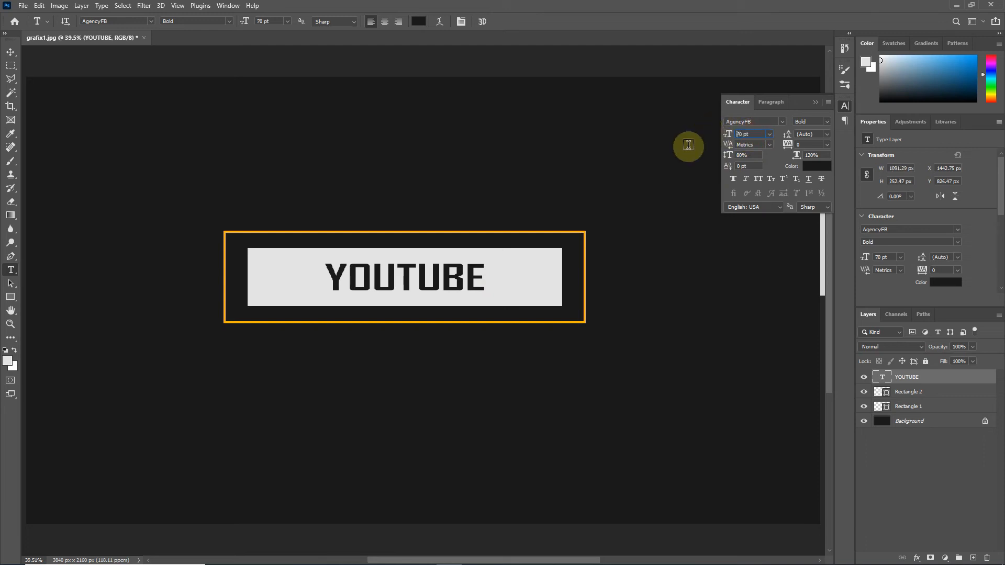
Step: Move the enlarged YOUTUBE text back to the centre of the grey rectangle
key(Return)
drag(509, 271, 479, 276)
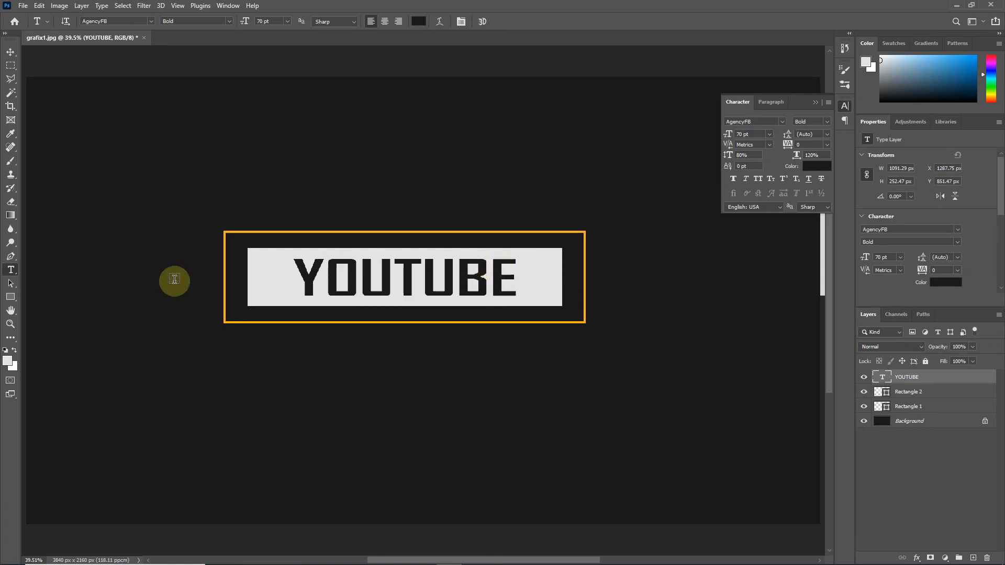
Step: Draw a horizontal line about 1000 px long just above the yellow frame, starting at the frame's left edge
click(11, 297)
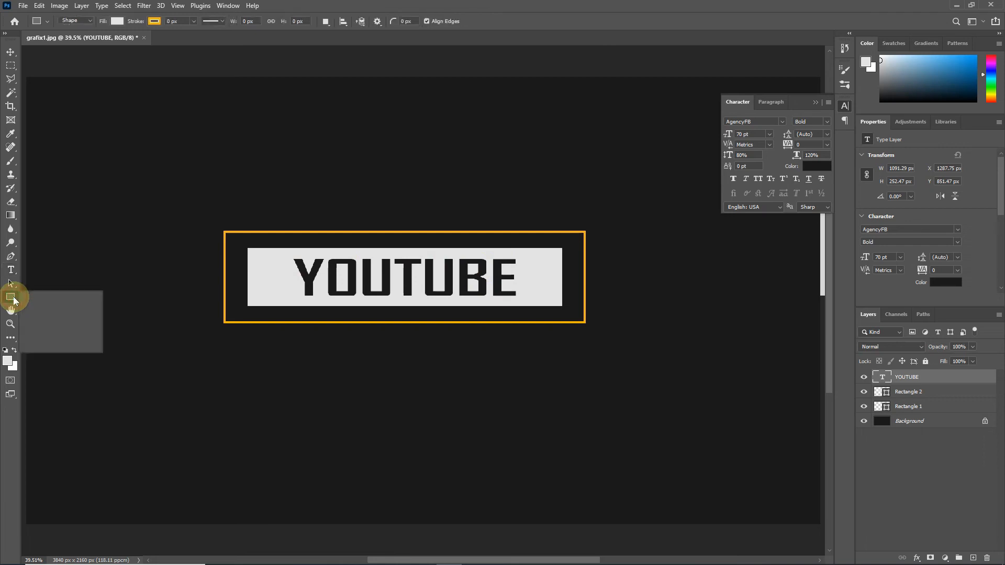
click(51, 337)
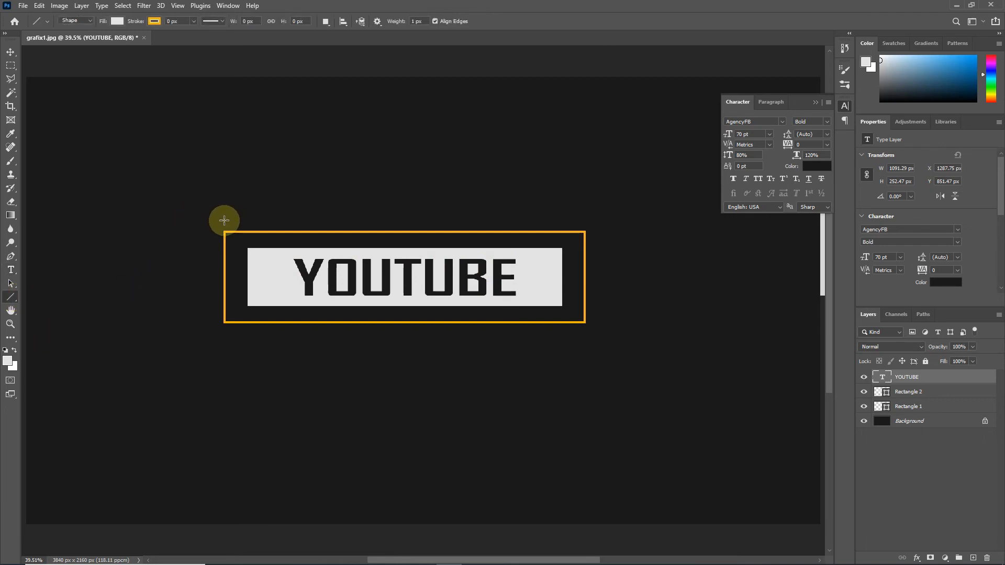
drag(351, 219, 430, 216)
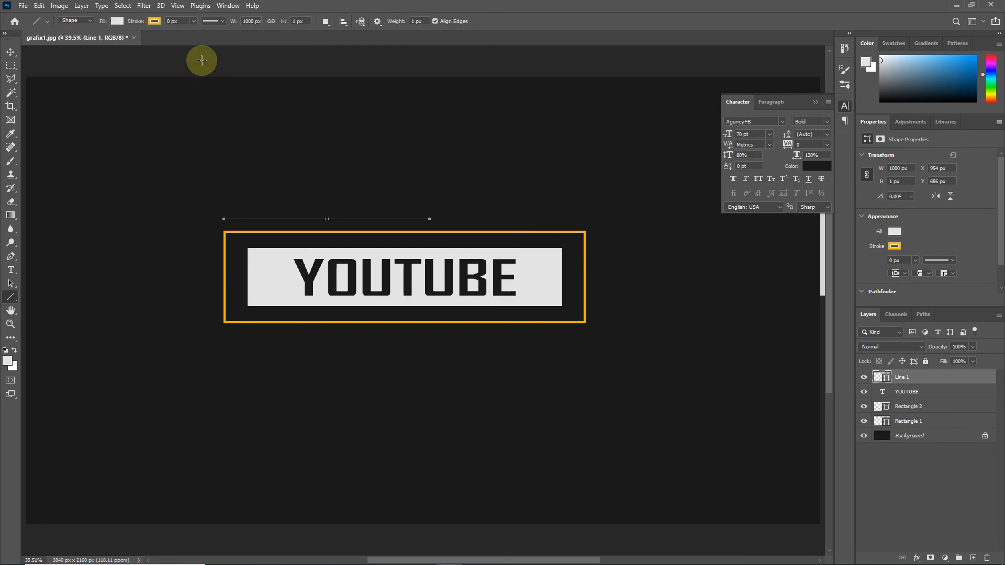
Step: Give the line above the frame a 10 px yellow stroke and no fill
click(186, 21)
text(10)
key(Return)
click(116, 21)
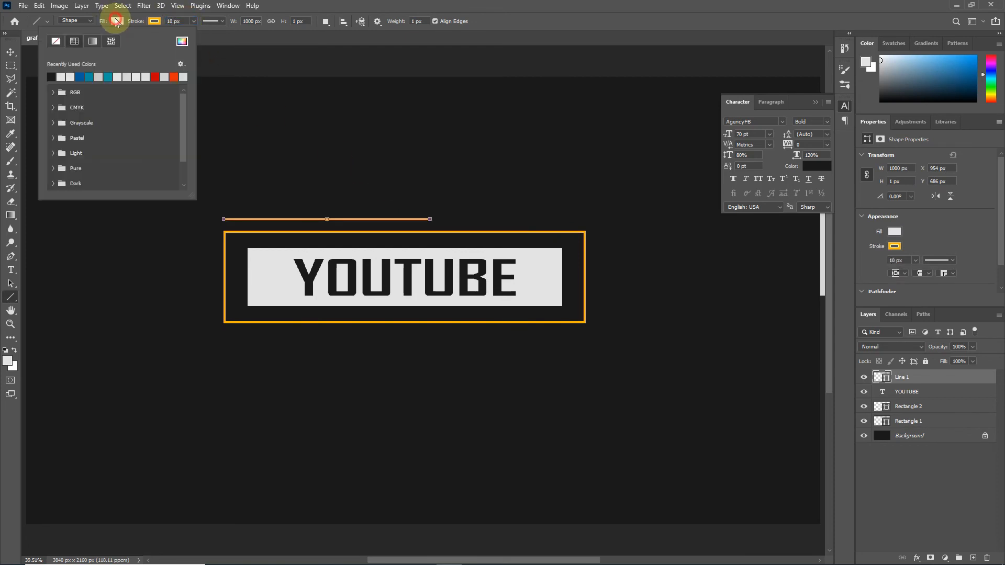
click(57, 41)
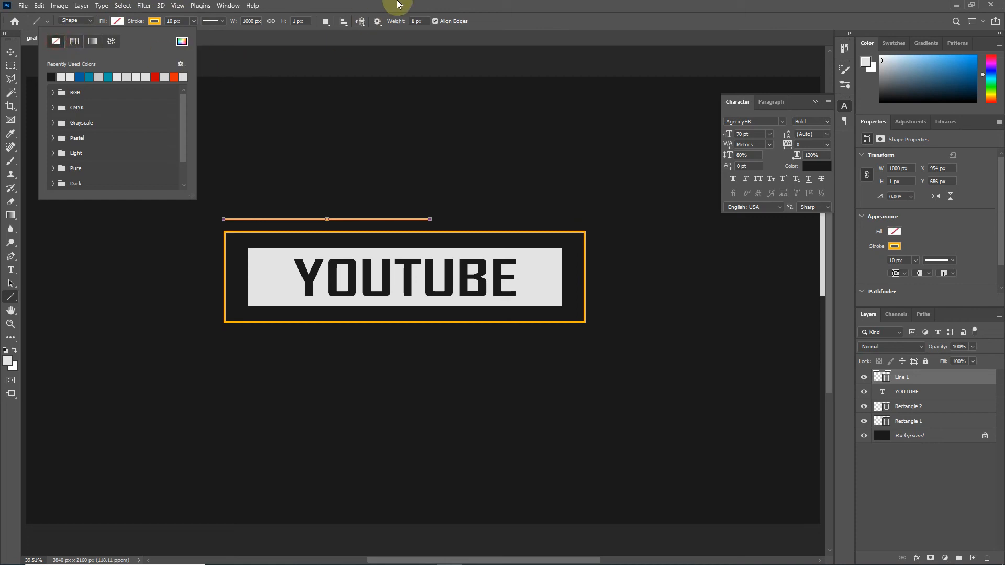
click(407, 92)
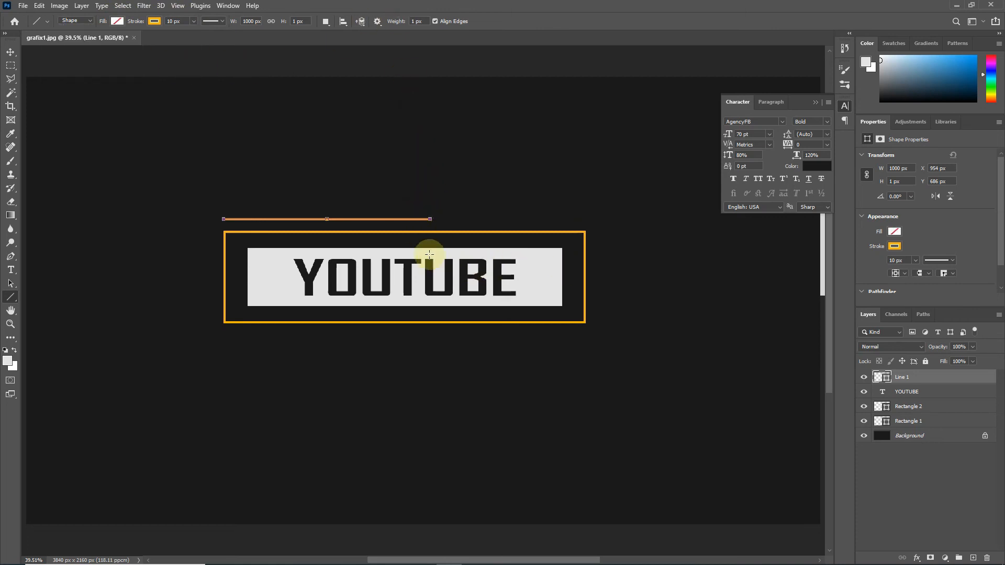
Step: Duplicate the line layer and move the copy below the frame, ending flush with the frame's right edge
drag(923, 379, 976, 557)
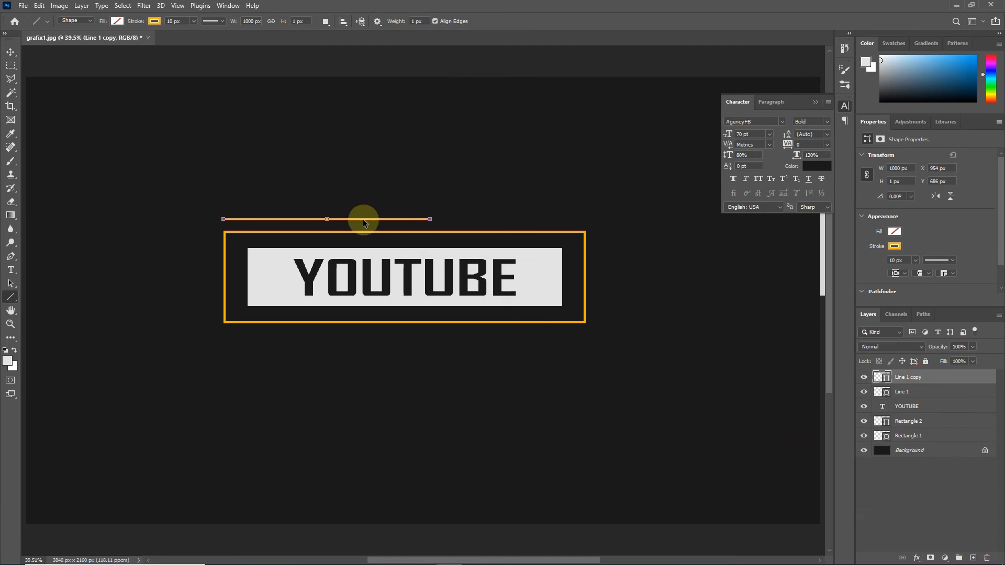
drag(363, 220, 518, 344)
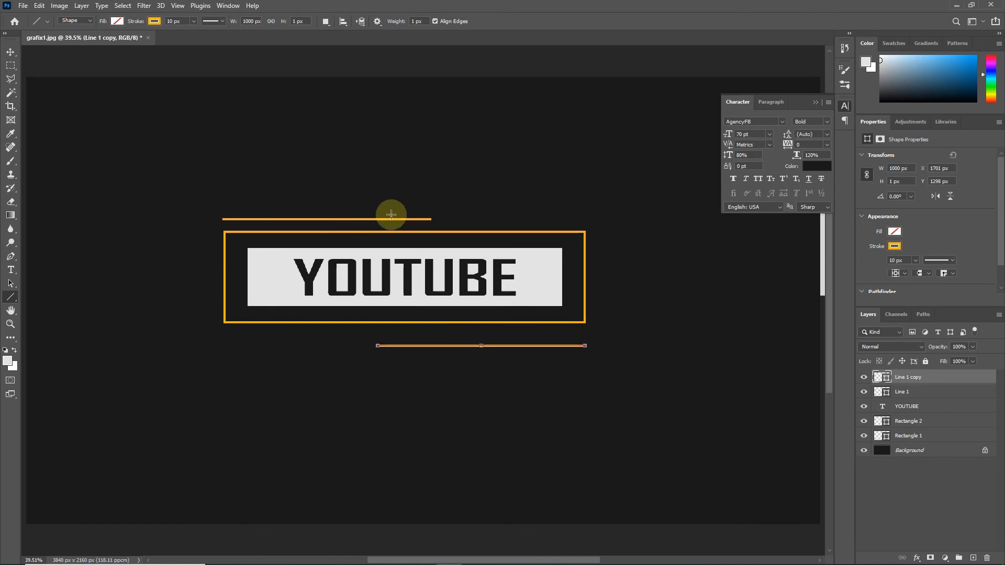
Step: Move the upper yellow line straight up to about Y 625 px and deselect it
click(10, 52)
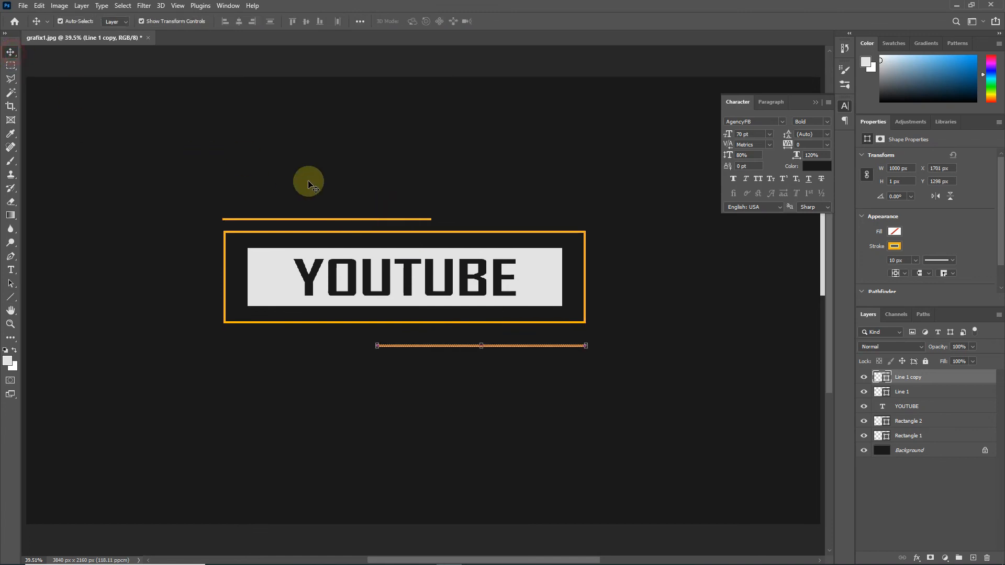
click(383, 220)
key(ctrl+t)
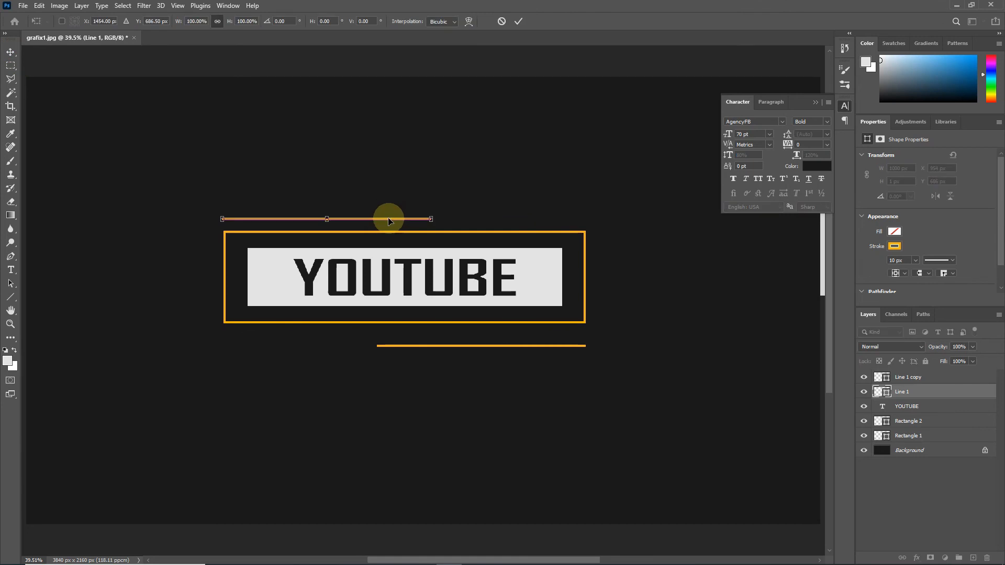
scroll(388, 224, up, 2)
drag(385, 219, 387, 203)
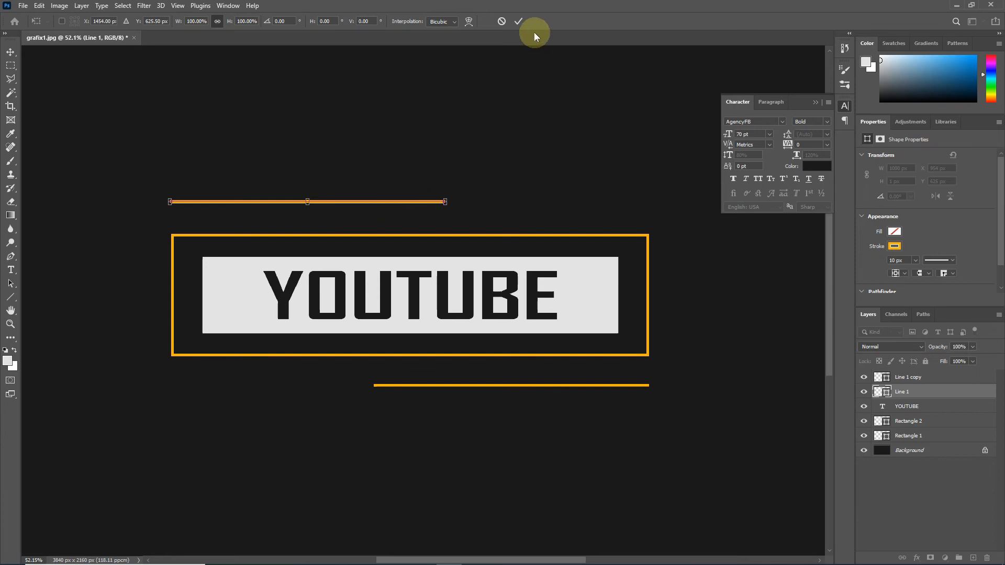
click(518, 21)
scroll(493, 168, down, 1)
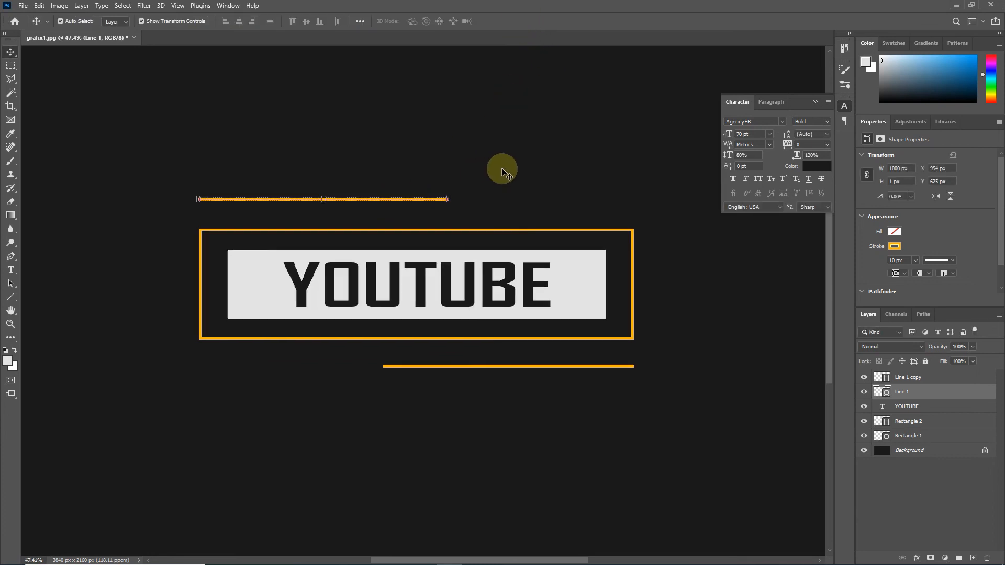
click(504, 168)
scroll(497, 173, down, 3)
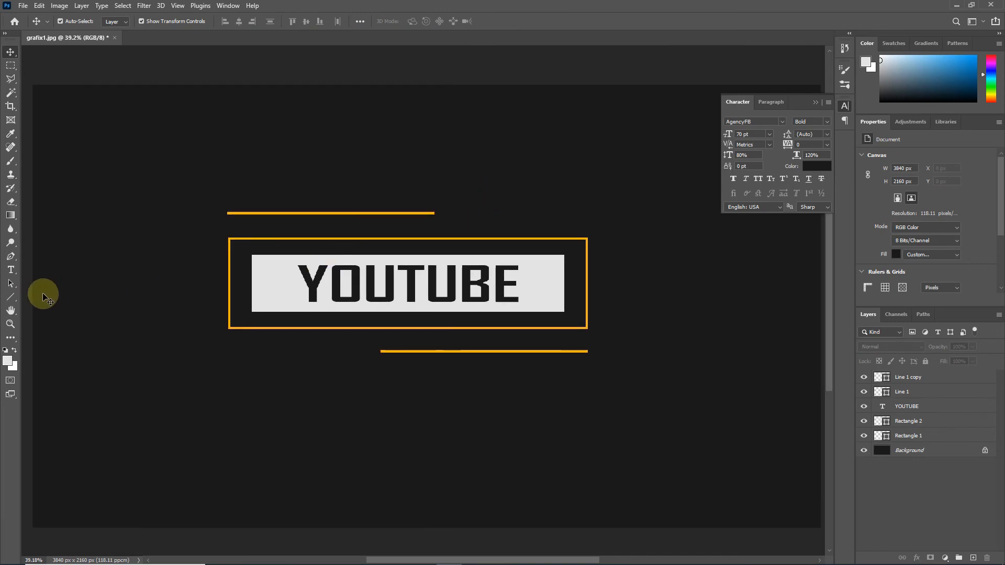
Step: Start a 40 pt horizontal text in the rectangle's light grey above the frame's right end and enter SU
click(11, 270)
click(68, 268)
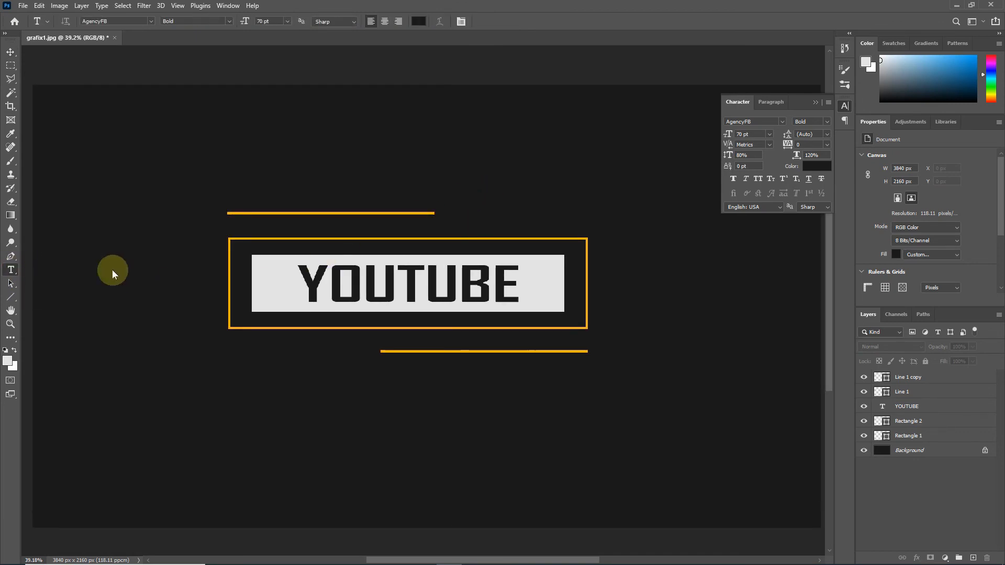
click(819, 166)
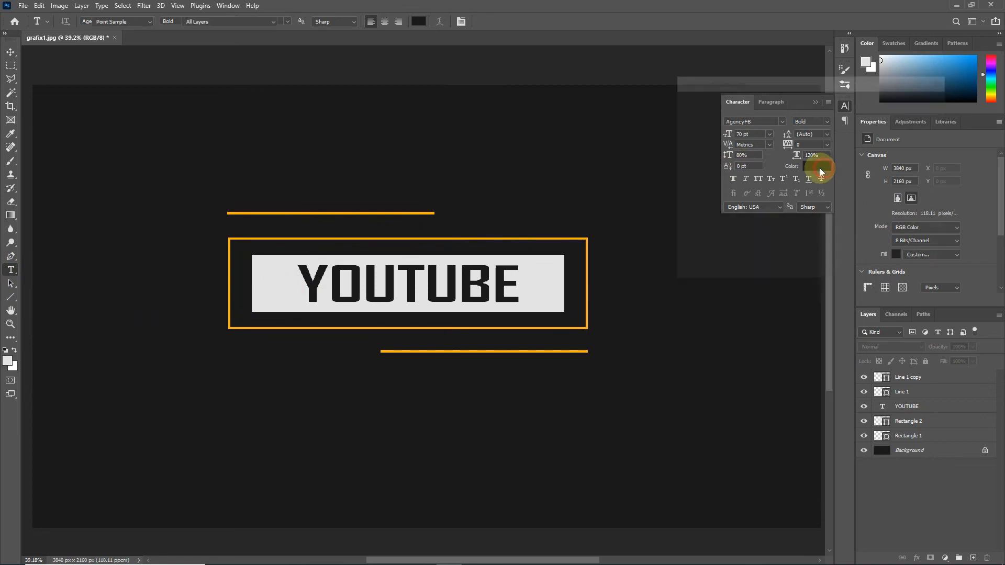
click(529, 276)
click(916, 102)
drag(754, 135, 710, 137)
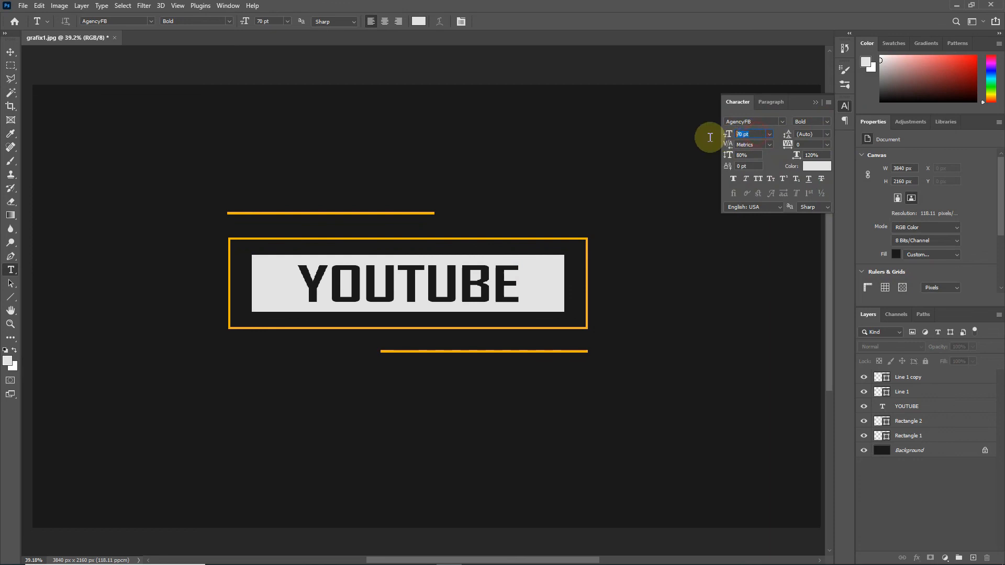
text(40)
key(Return)
click(542, 157)
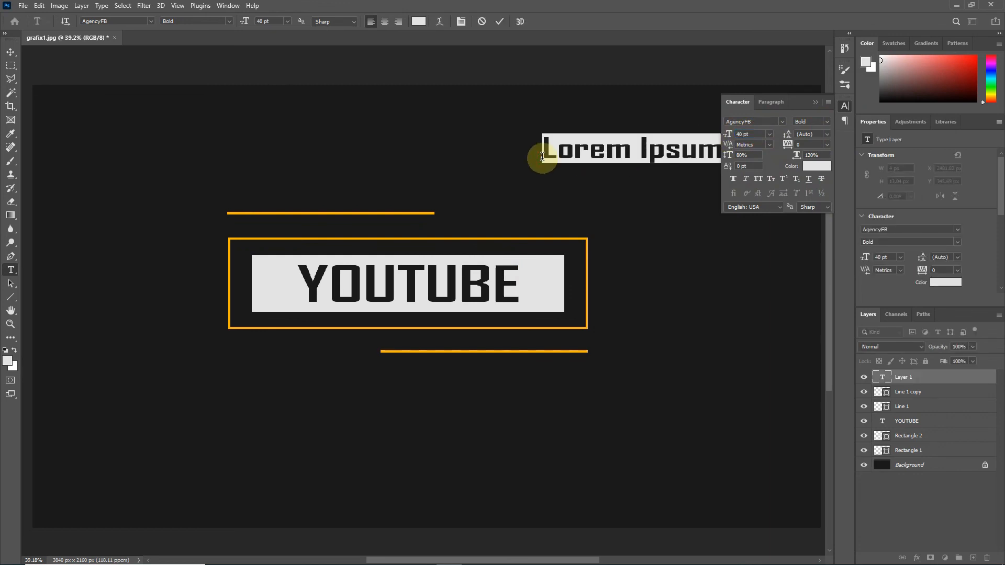
text(SU)
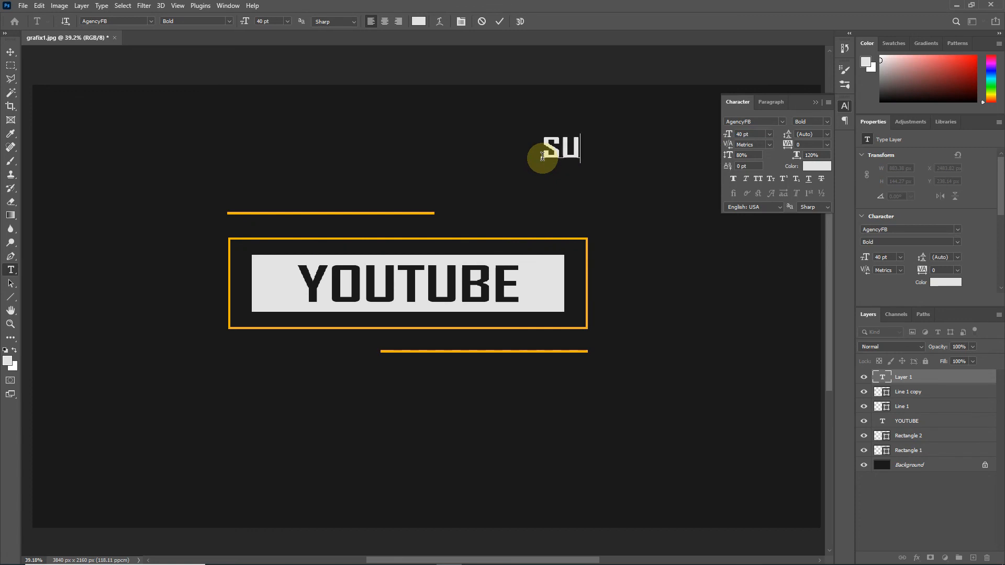